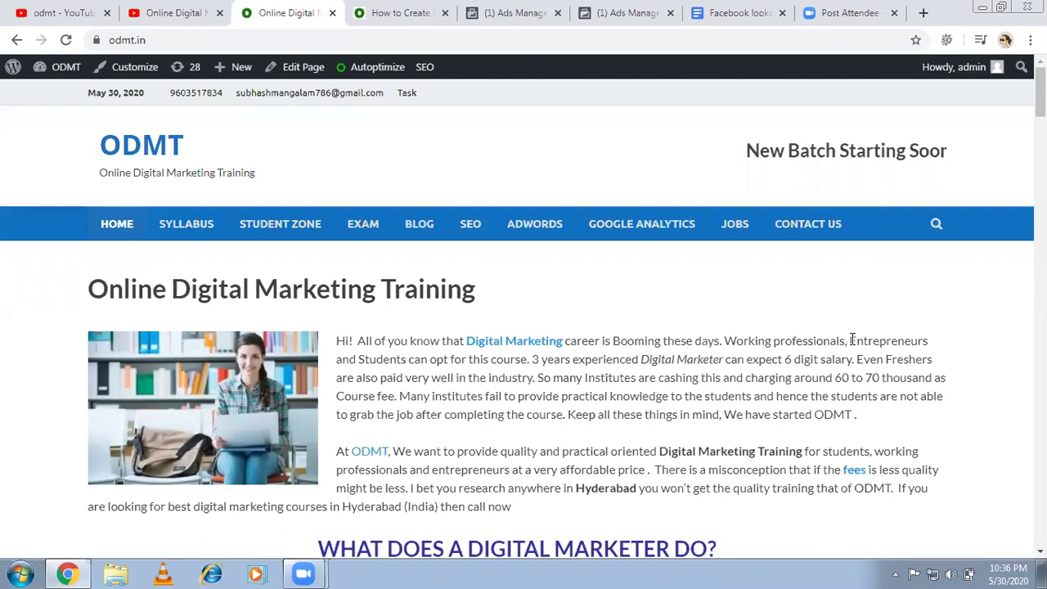
- Review the Facebook lookalike Audience document, covering its introduction, the source options for creating one and the eligibility requirement
click(742, 7)
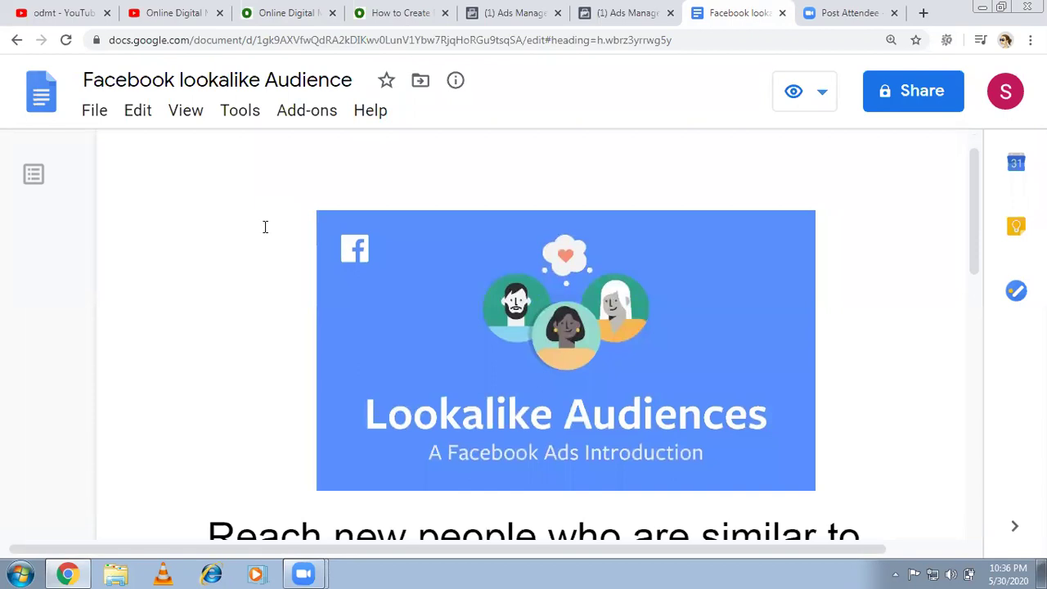
scroll(265, 227, down, 1)
scroll(265, 226, down, 1)
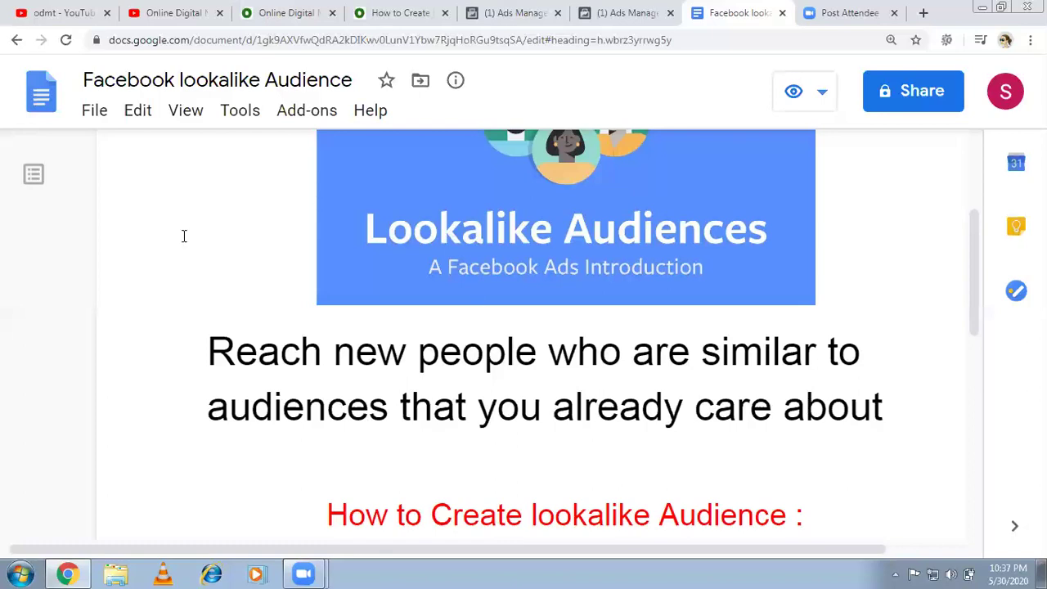
scroll(184, 236, up, 2)
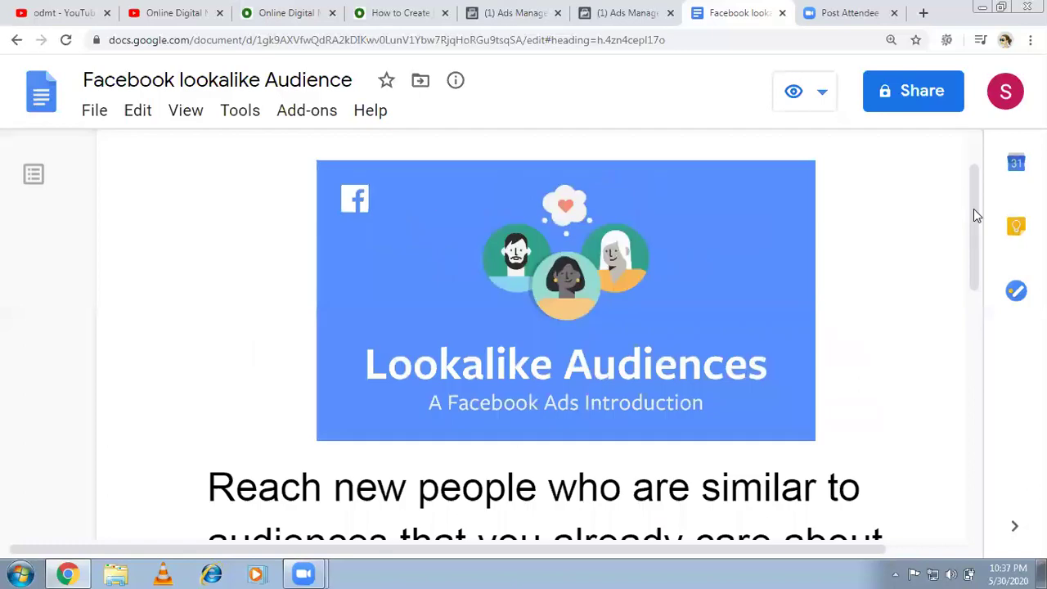
drag(969, 238, 962, 365)
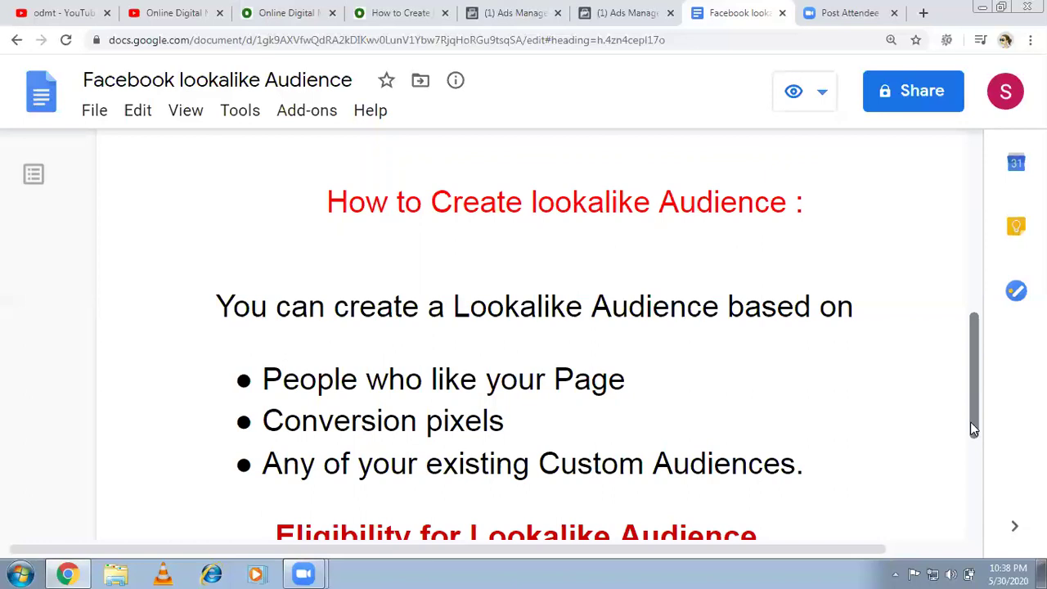
scroll(972, 426, down, 3)
scroll(971, 434, down, 1)
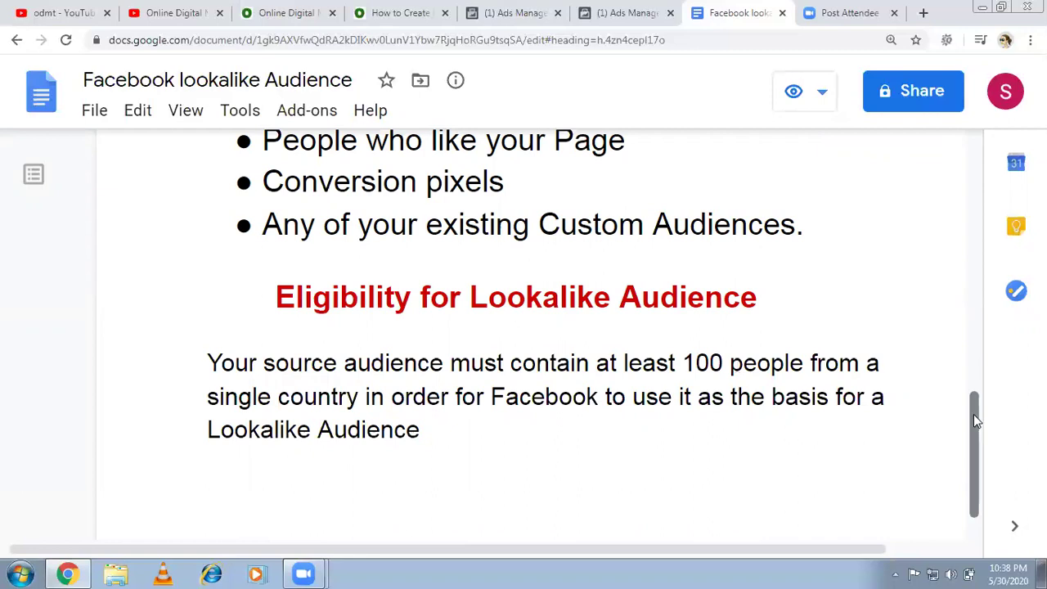
click(970, 192)
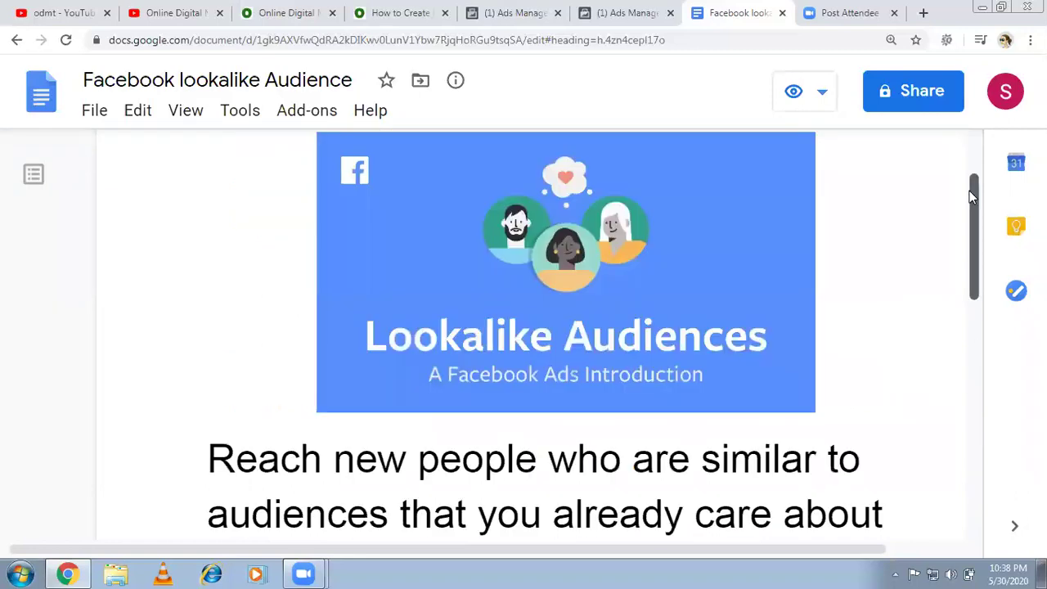
- Switch to the Audience page in Facebook Ads Manager and look over the available audience types
click(495, 7)
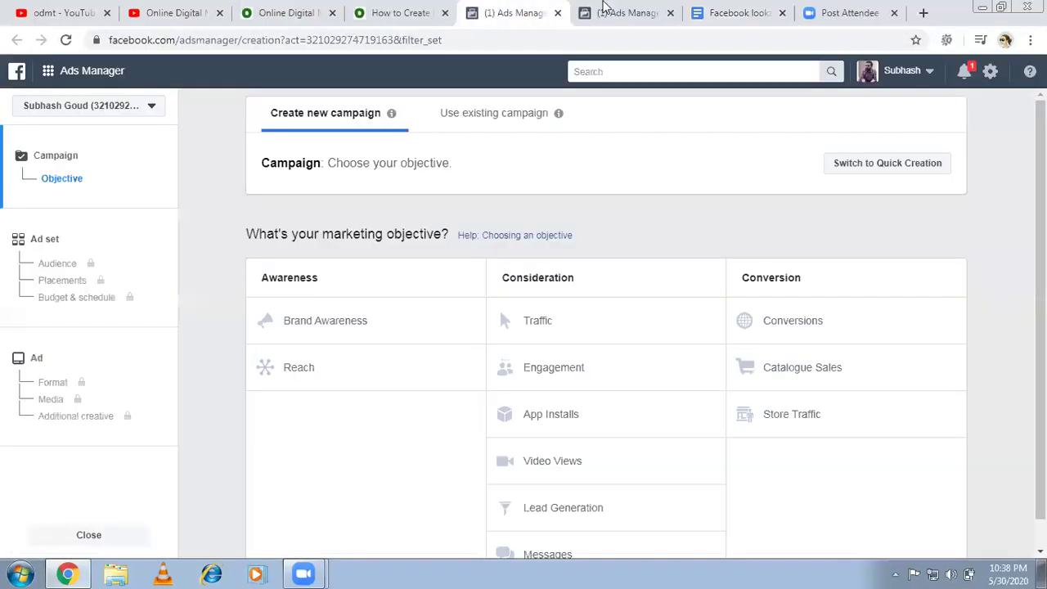
click(59, 72)
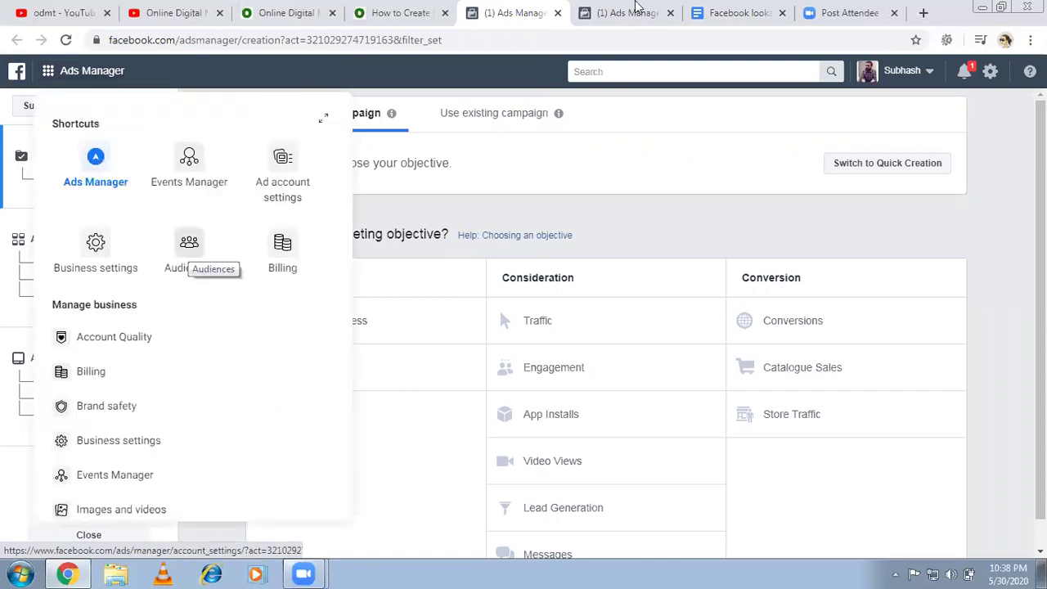
click(637, 7)
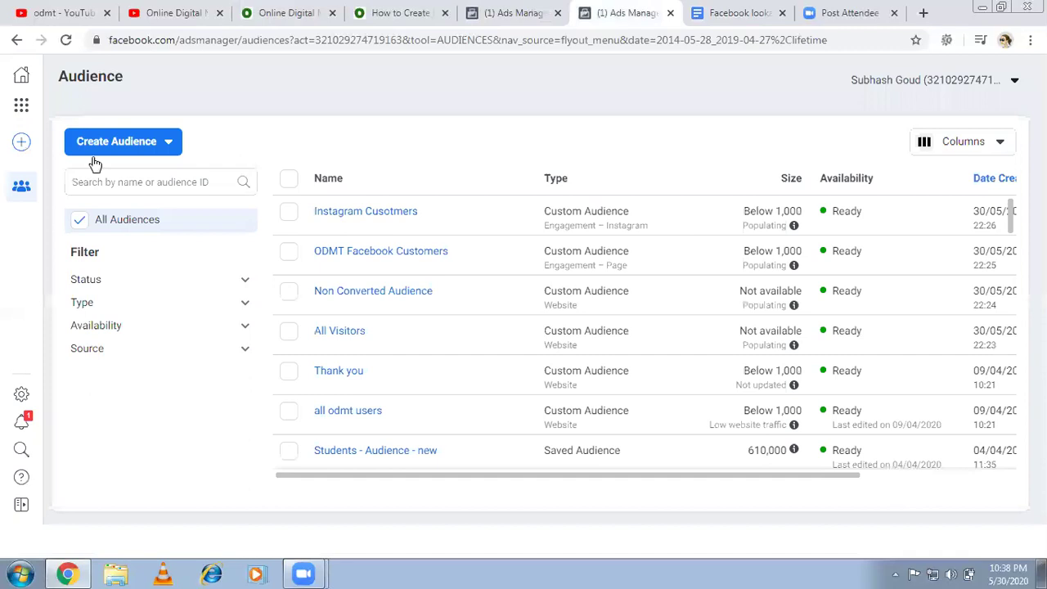
click(168, 143)
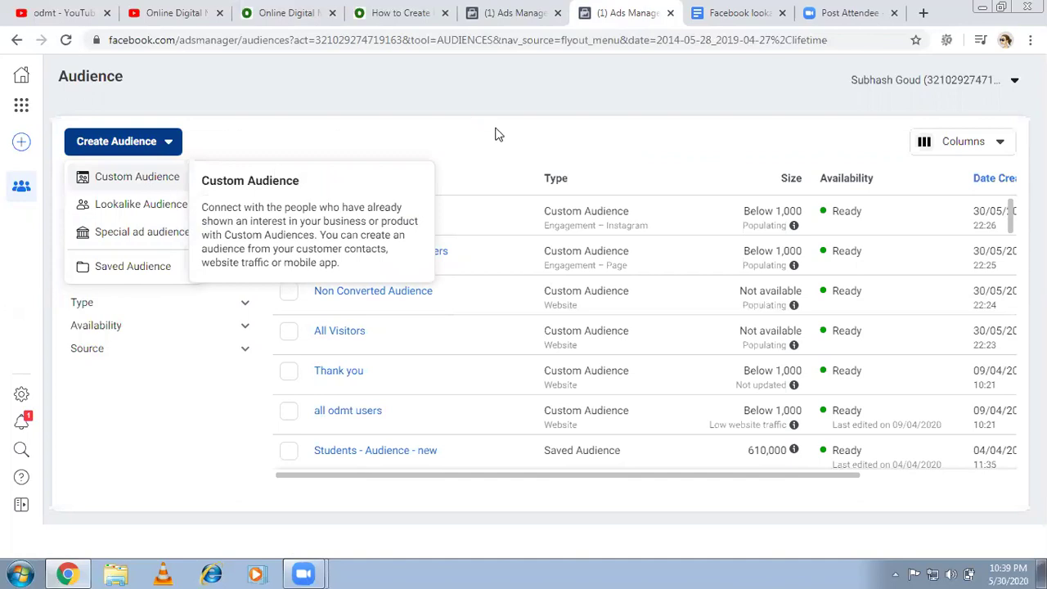
click(525, 416)
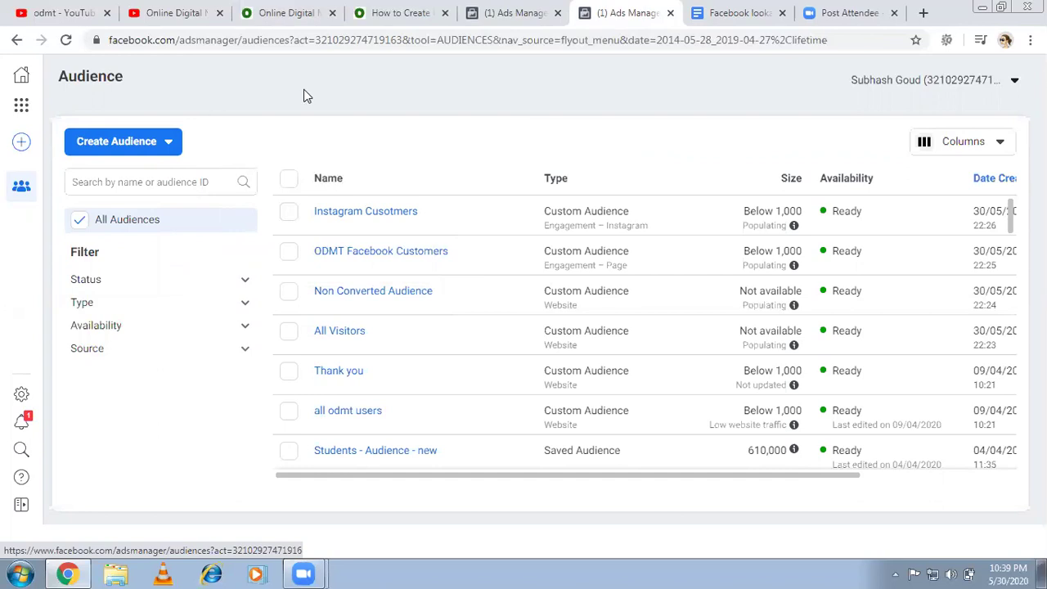
- Start a new Custom Audience that uses the website as its source
click(143, 147)
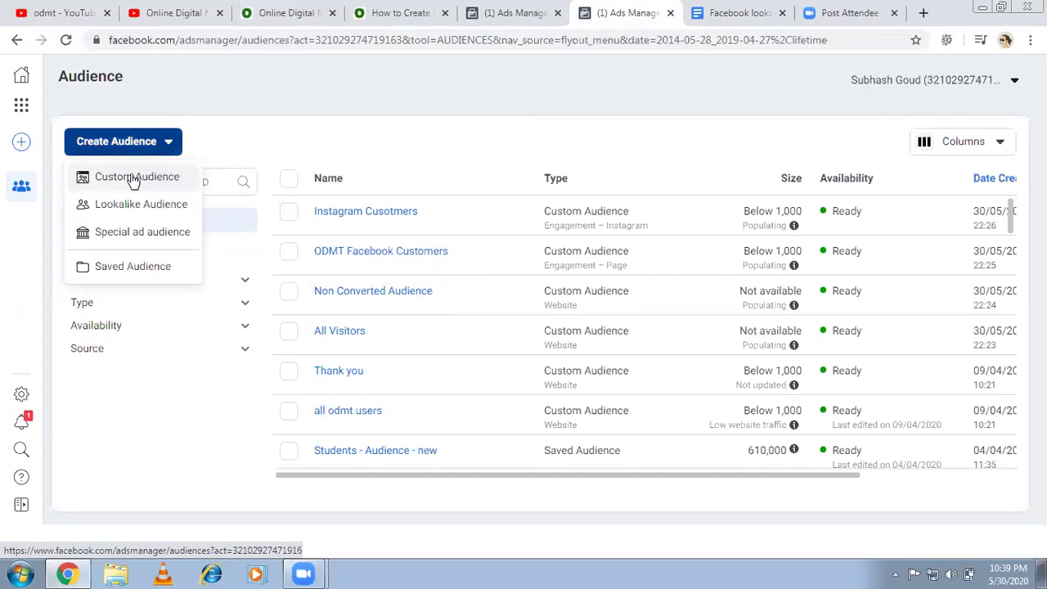
click(134, 179)
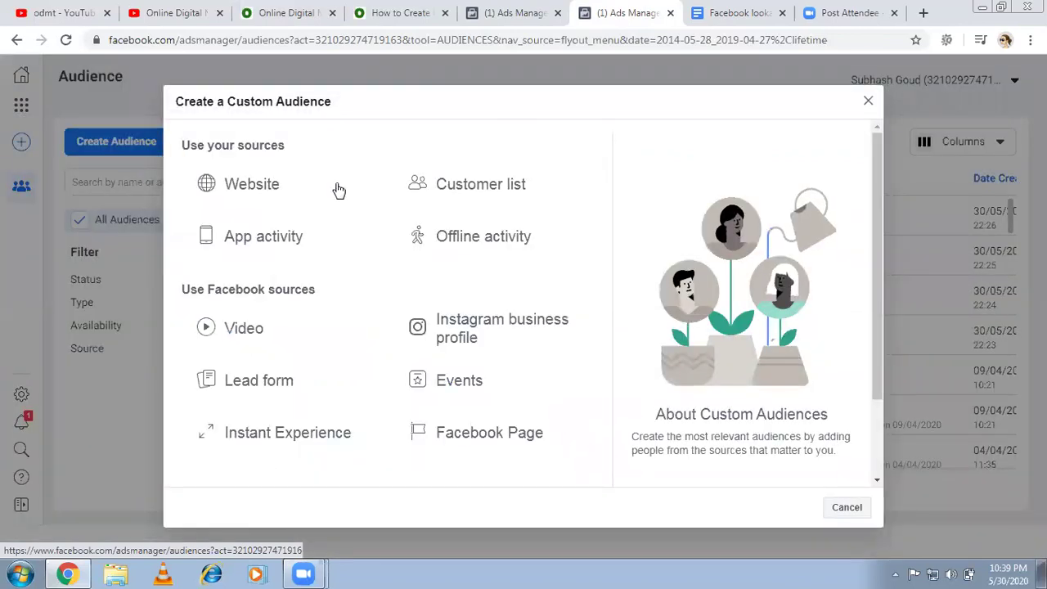
mouse_move(261, 191)
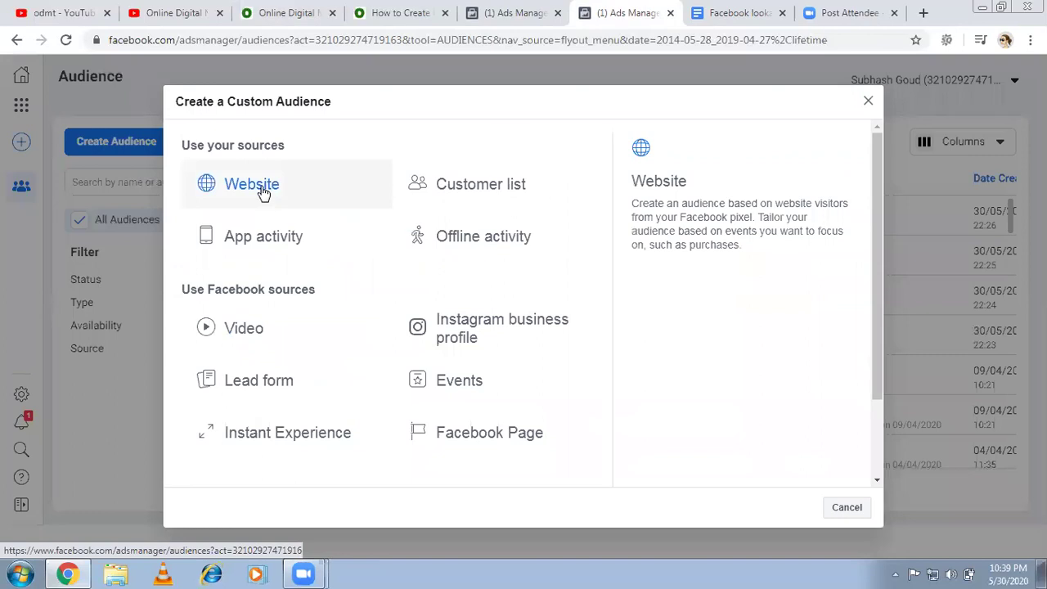
mouse_move(479, 199)
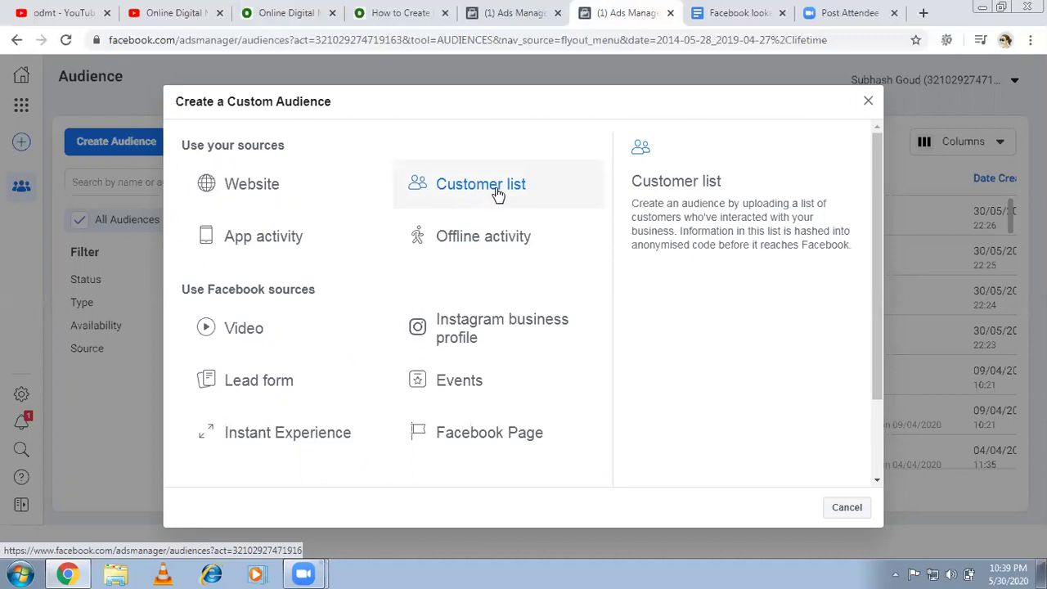
click(287, 246)
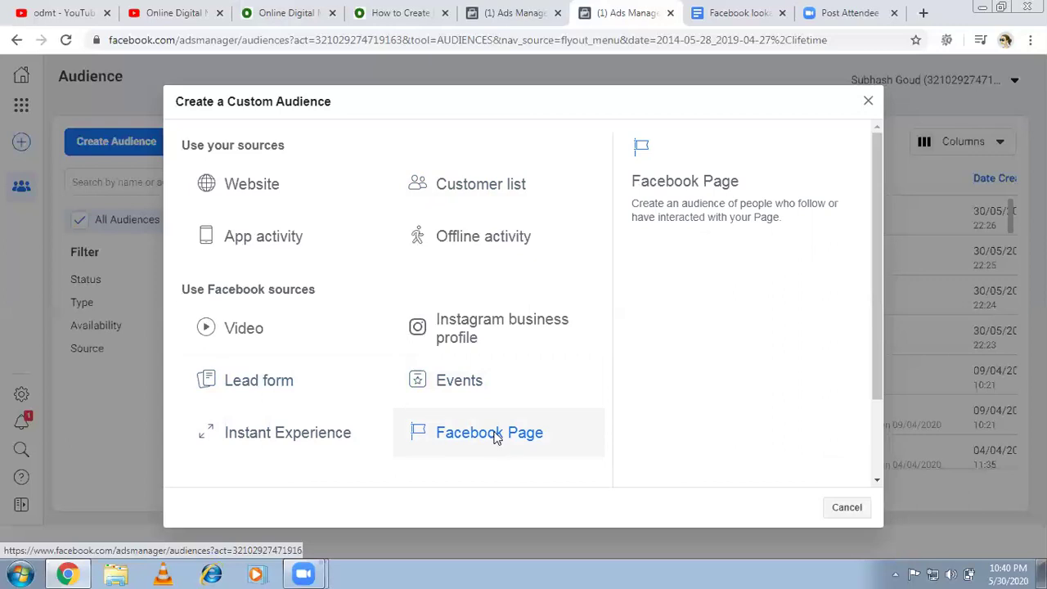
click(252, 185)
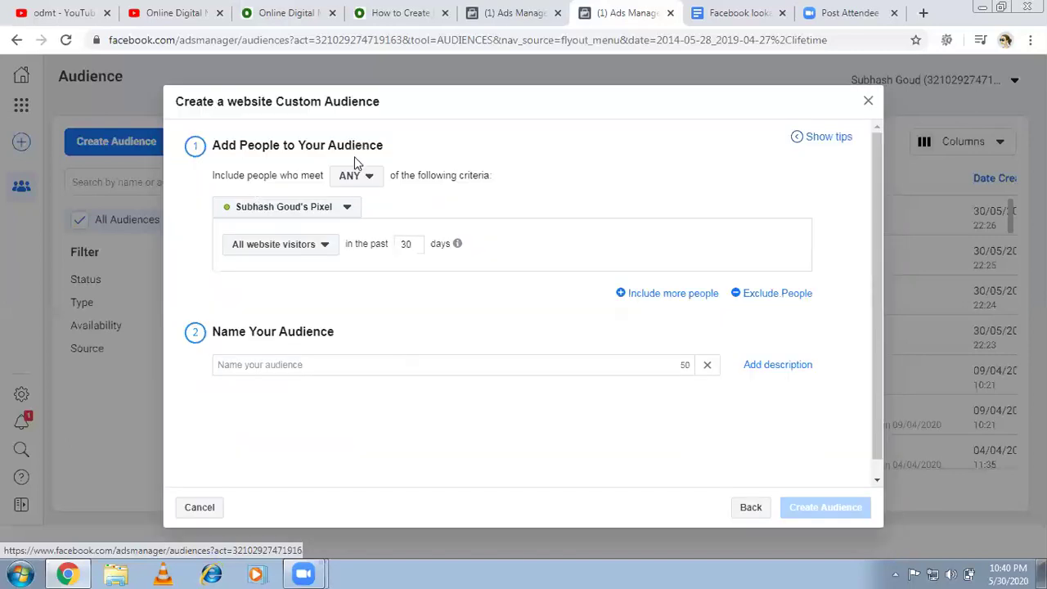
click(326, 248)
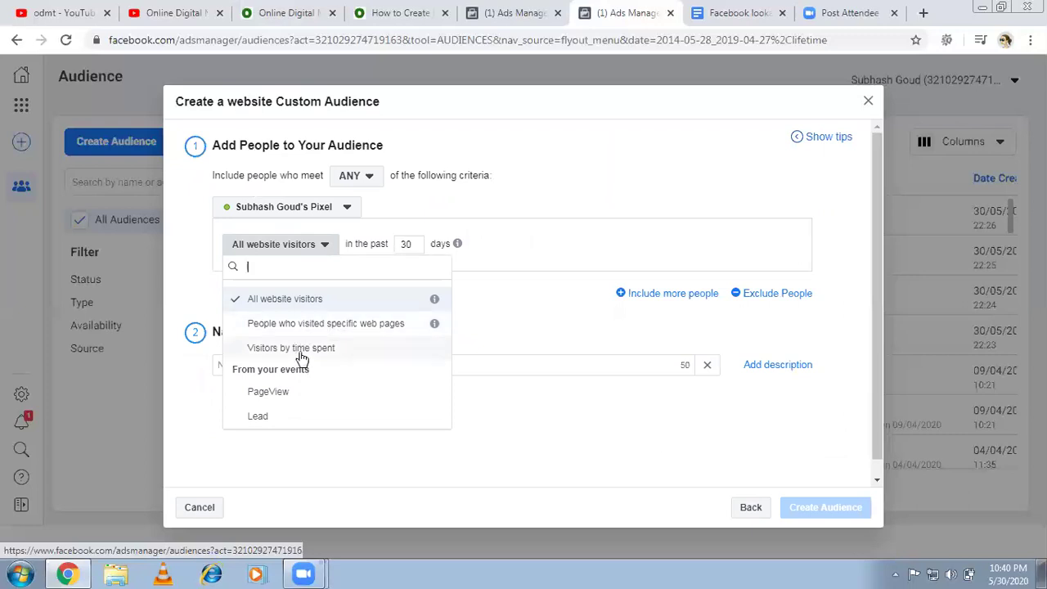
click(330, 324)
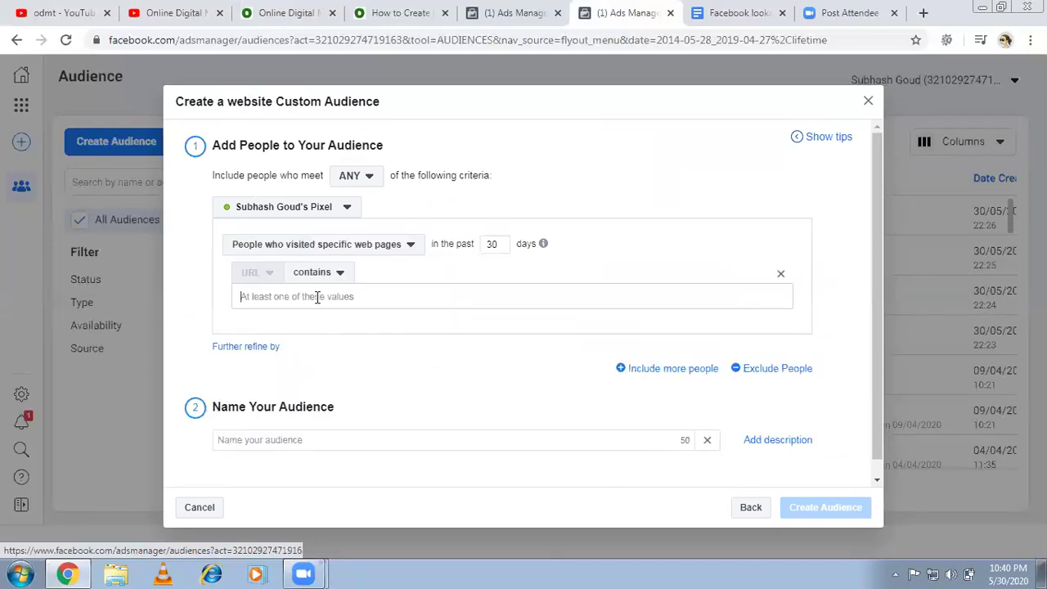
click(317, 298)
text(www.odmt.in)
key(Return)
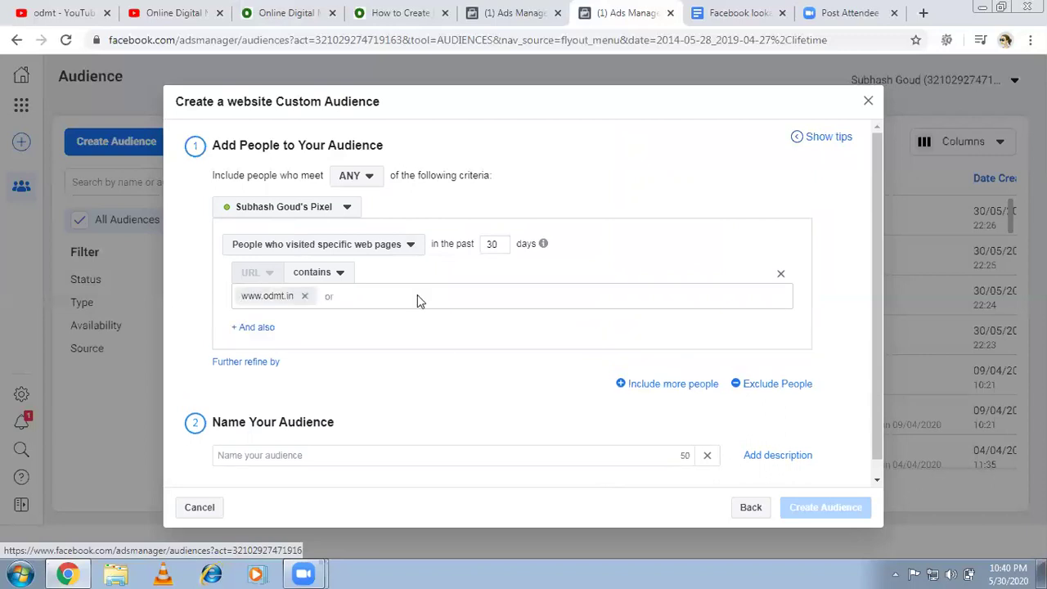
- Name the website audience All Odmt Visitors and create it
click(305, 455)
text(All Odmt )
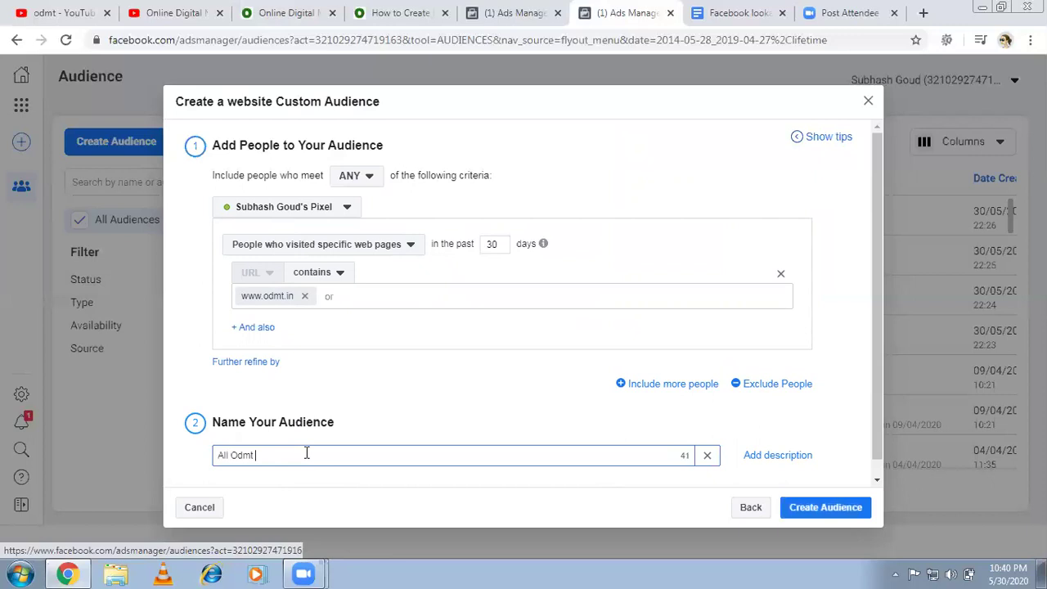
text(Visitors)
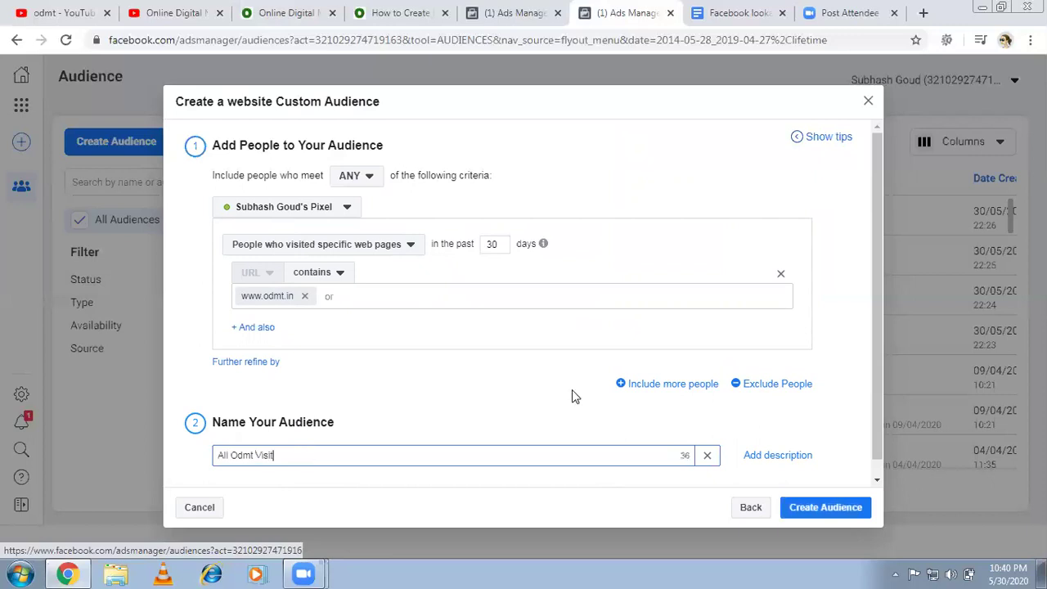
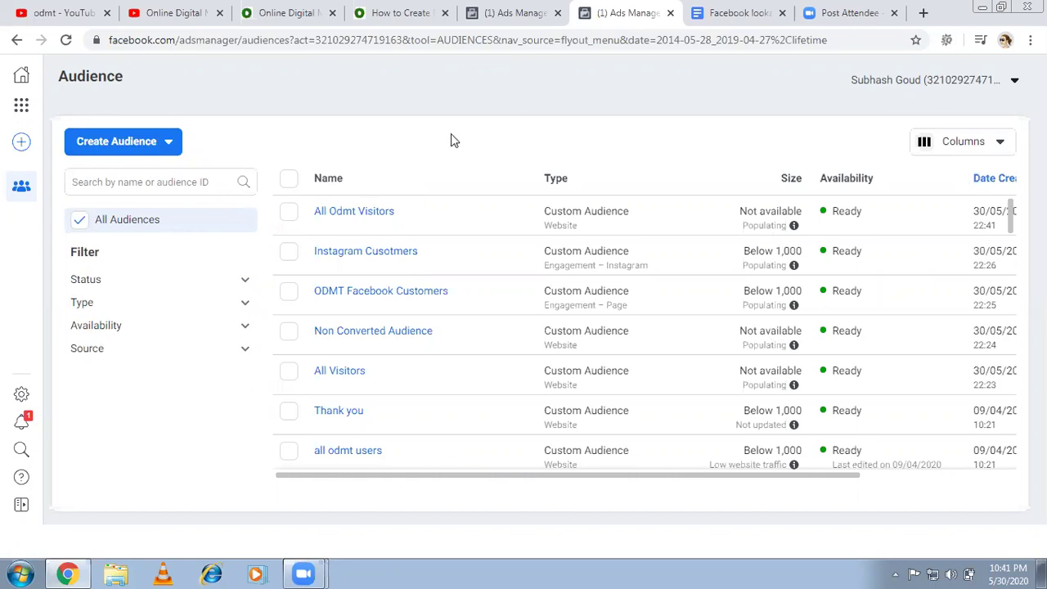
click(166, 145)
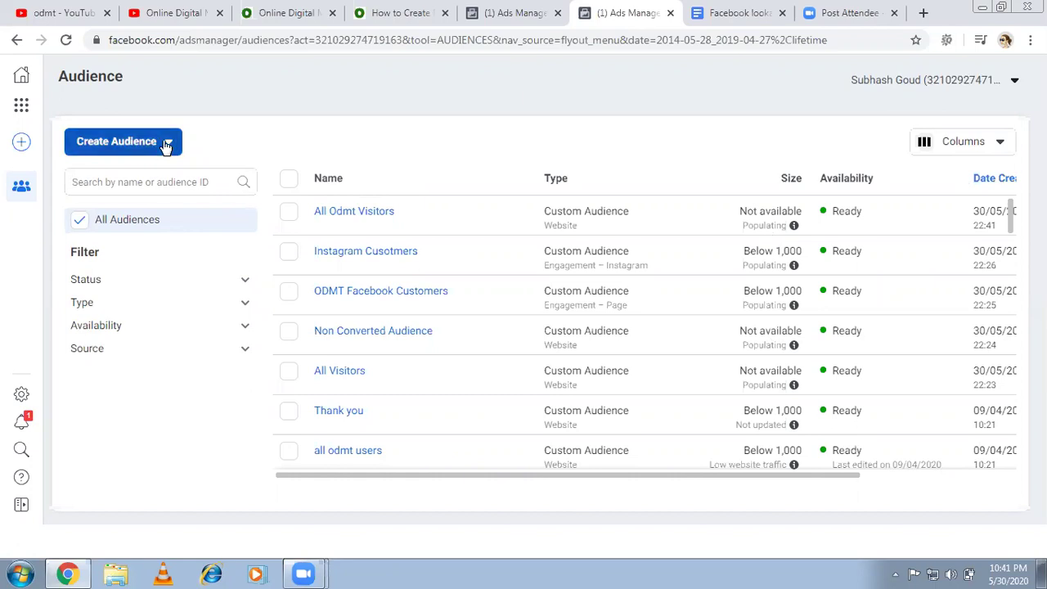
click(166, 144)
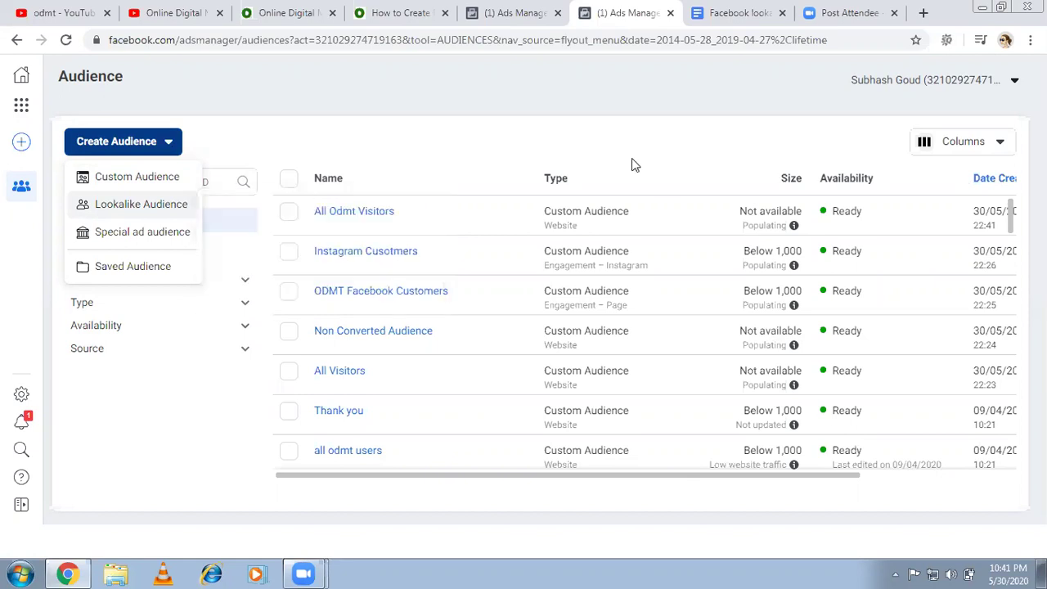
click(661, 151)
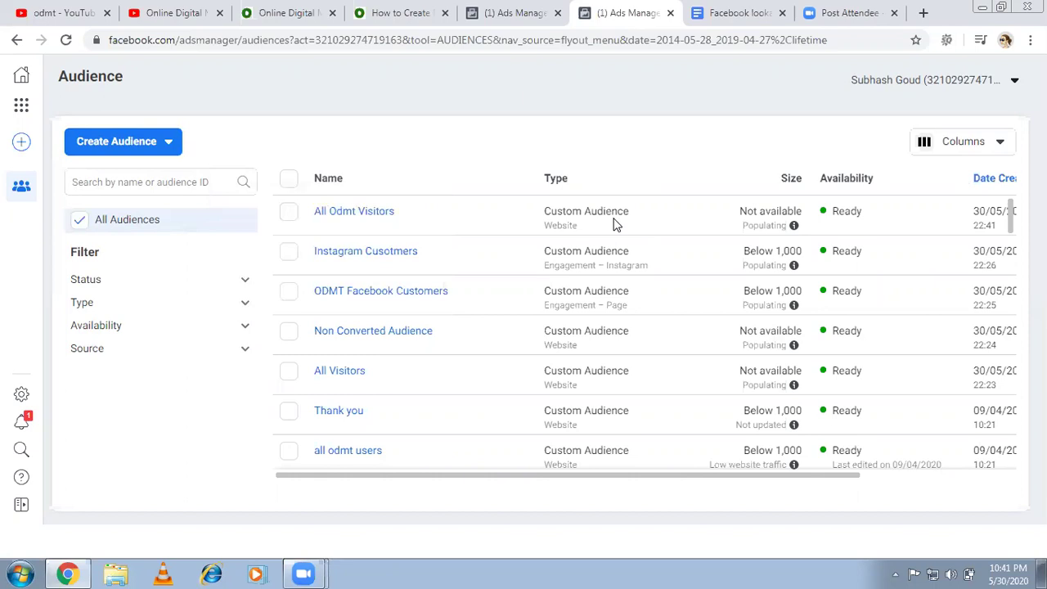
- Start a new Lookalike Audience and choose the All Odmt Visitors custom audience from the other sources as its source
click(163, 151)
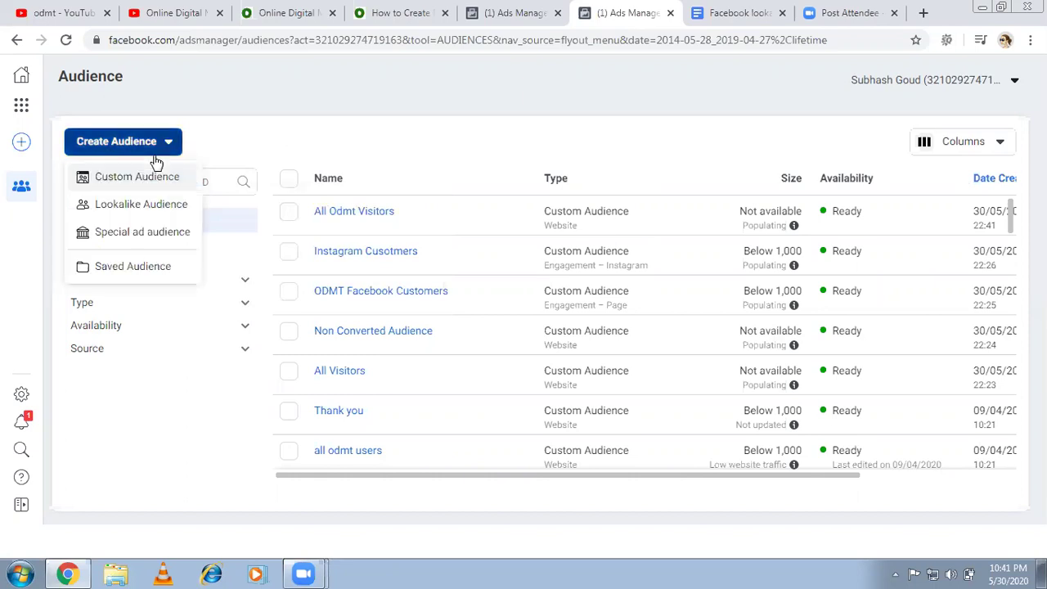
click(140, 205)
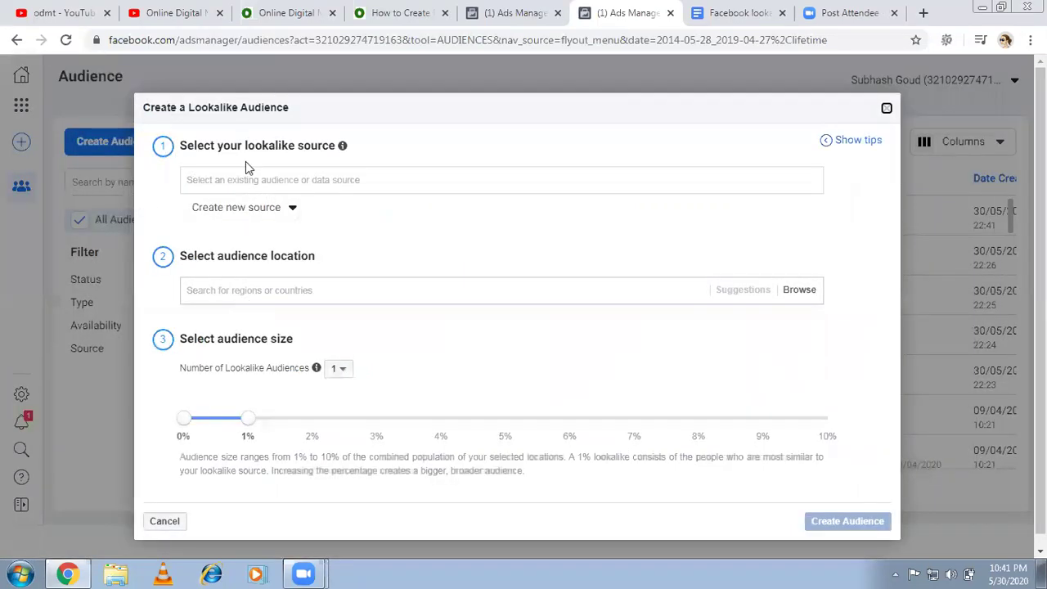
click(296, 178)
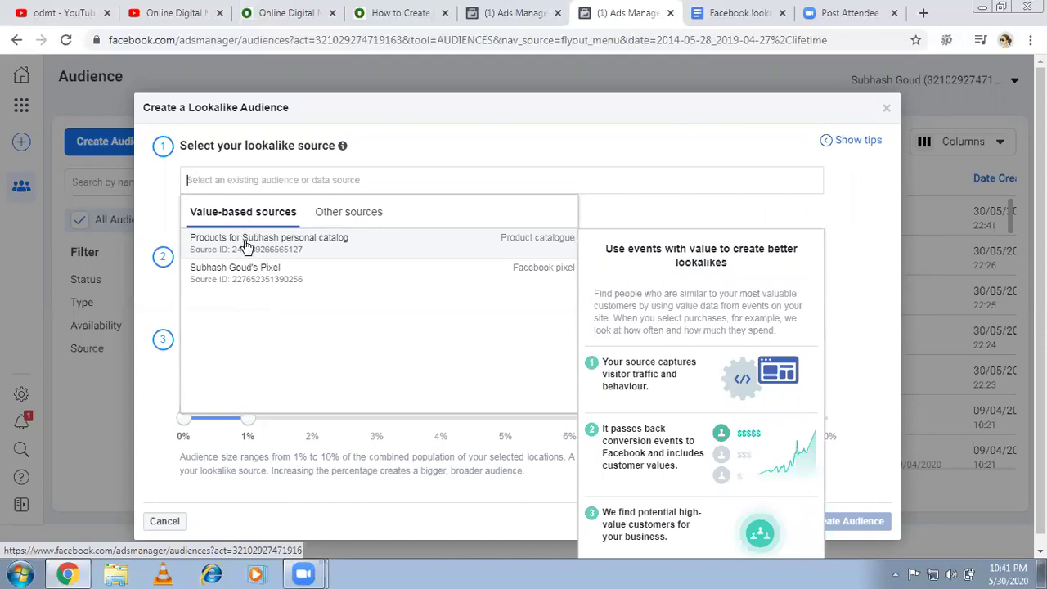
click(353, 218)
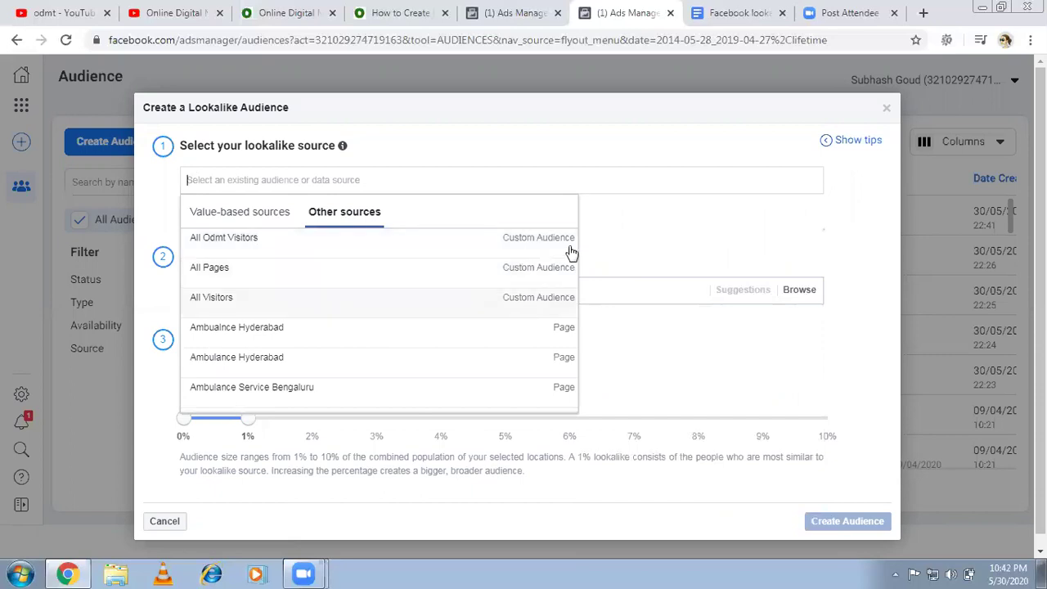
mouse_move(574, 238)
mouse_down()
mouse_move(571, 264)
mouse_move(570, 227)
mouse_up()
scroll(572, 333, down, 3)
scroll(285, 242, up, 2)
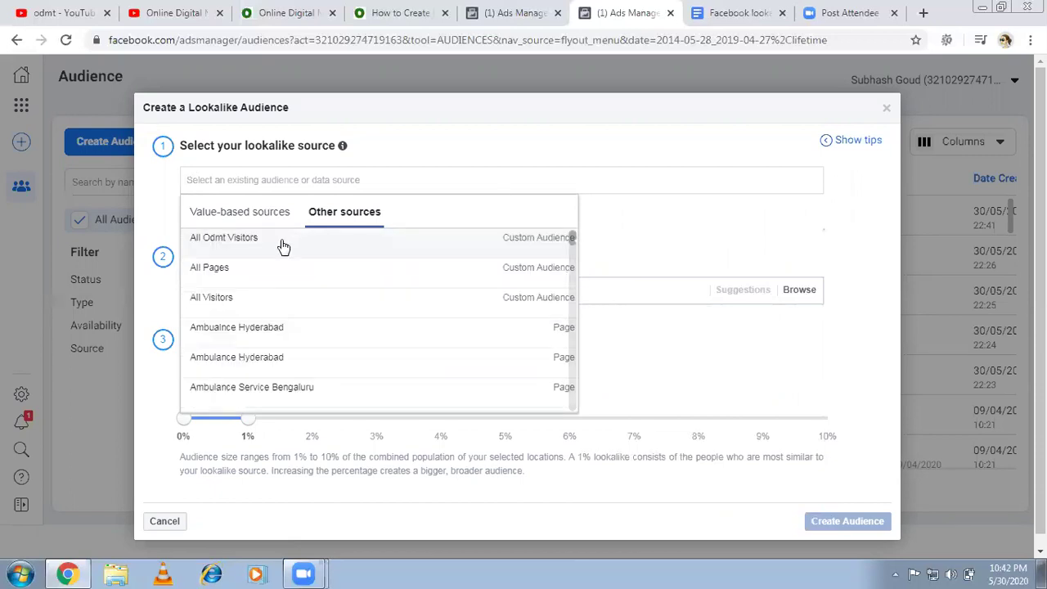
click(530, 243)
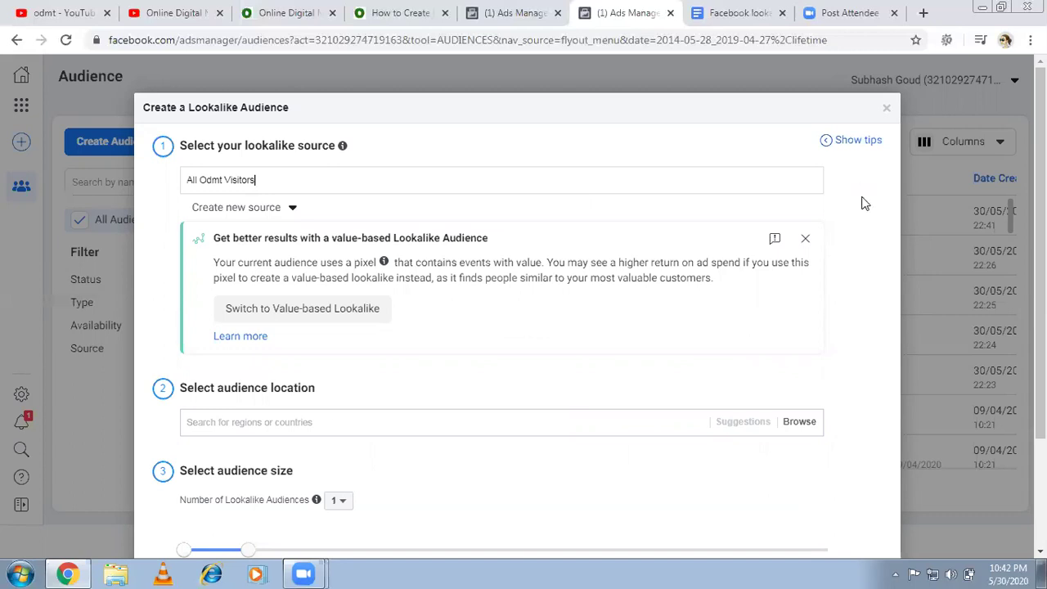
- Set the lookalike audience's location to India
click(330, 422)
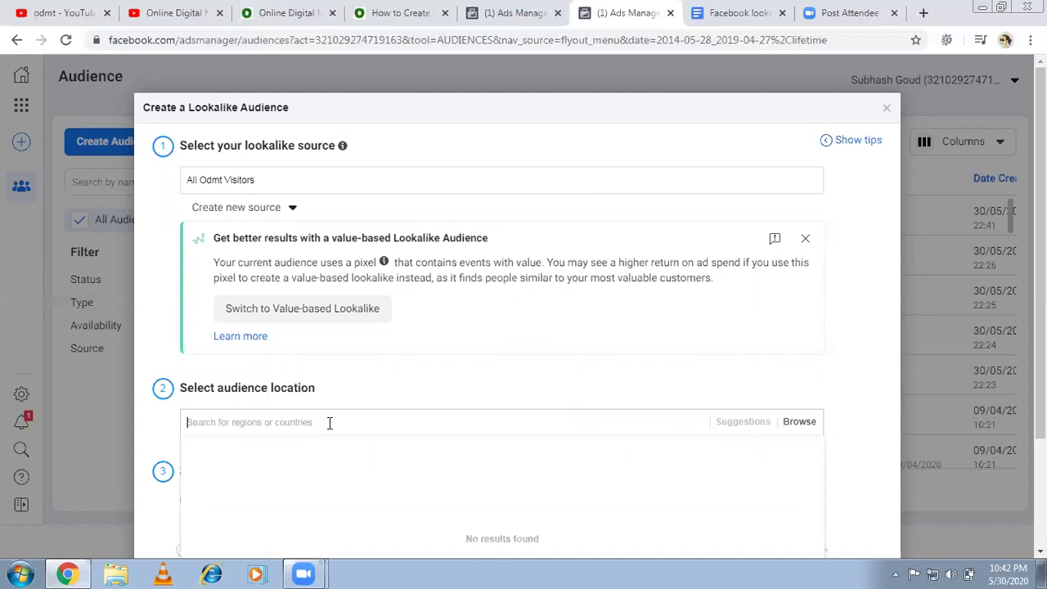
text(India)
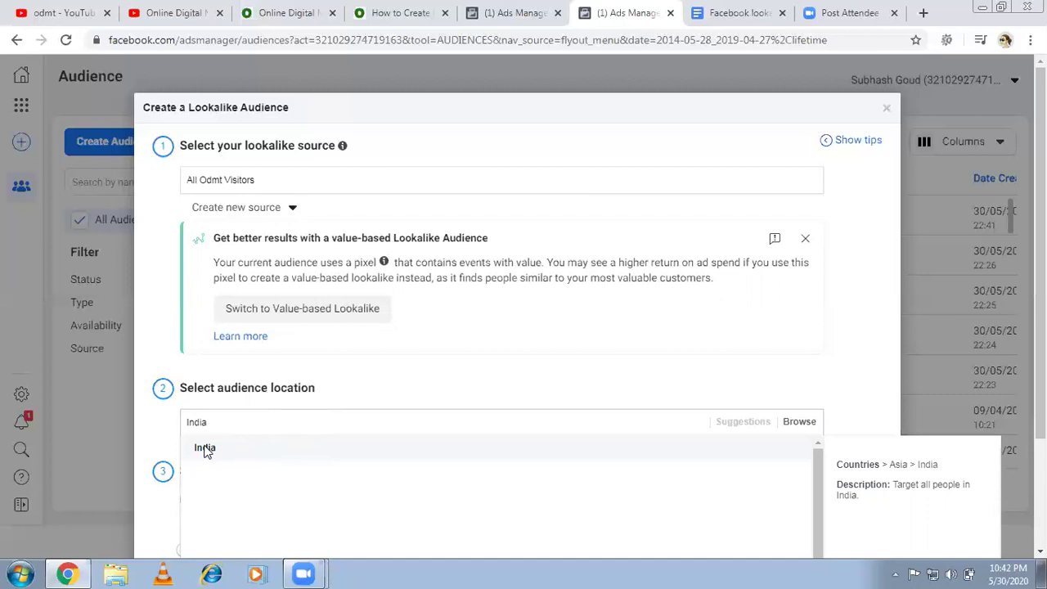
click(207, 448)
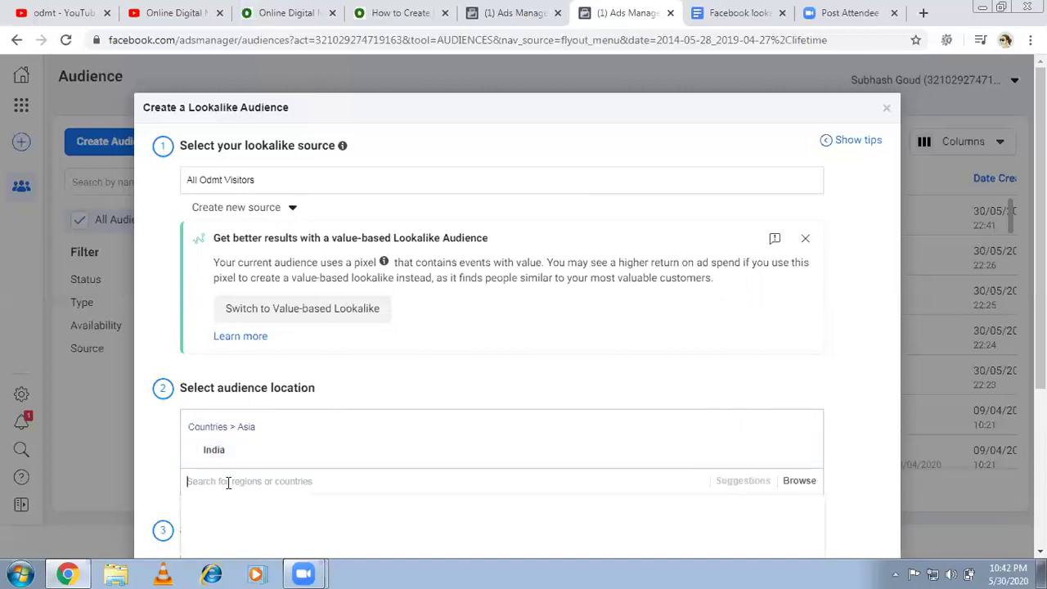
- Add the United States and the United Kingdom to the lookalike audience's locations
text(USA)
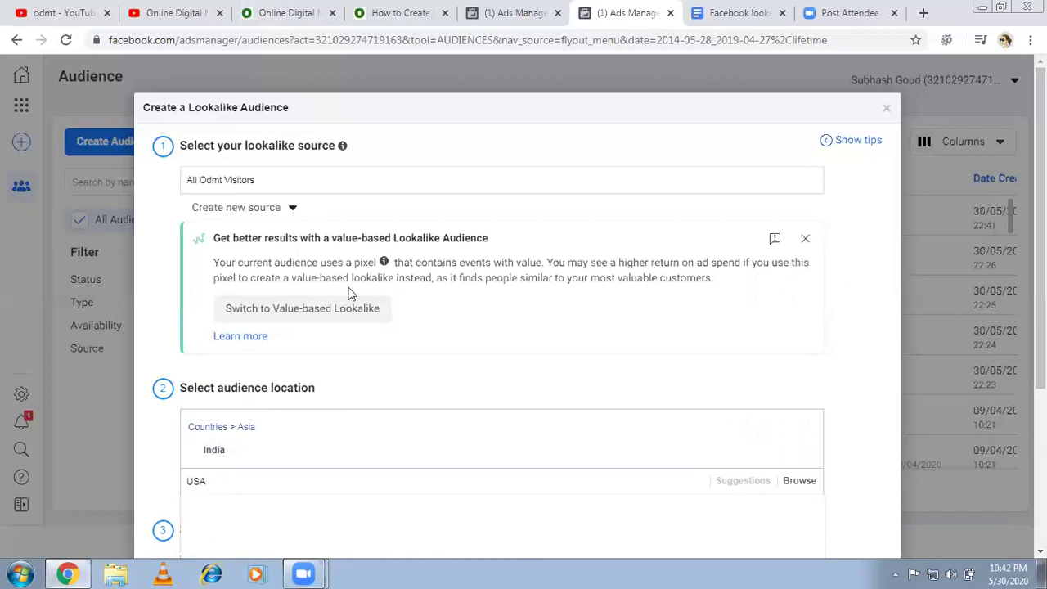
scroll(351, 293, down, 1)
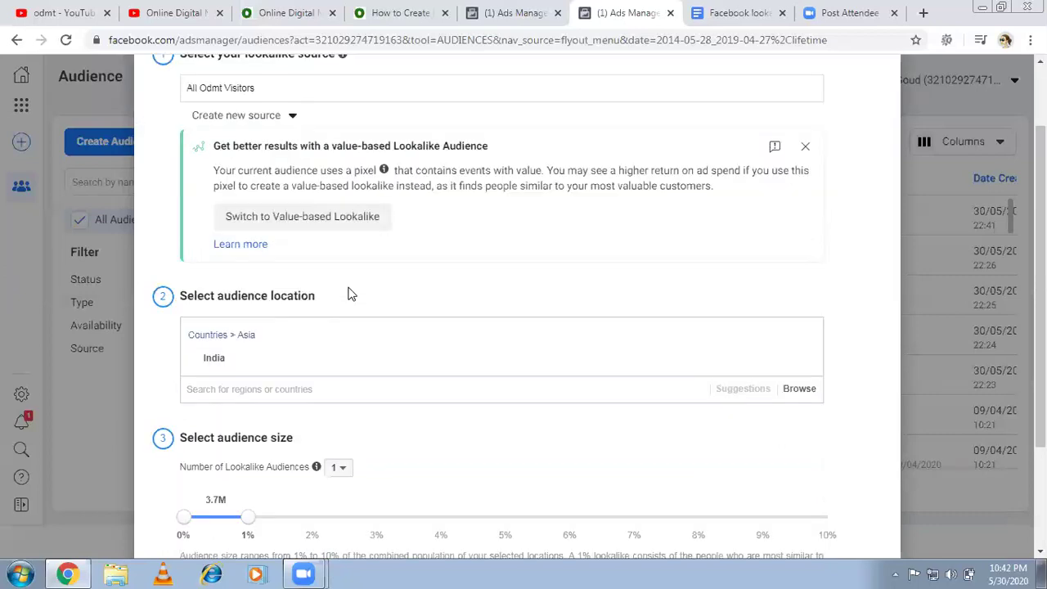
click(264, 388)
text(united)
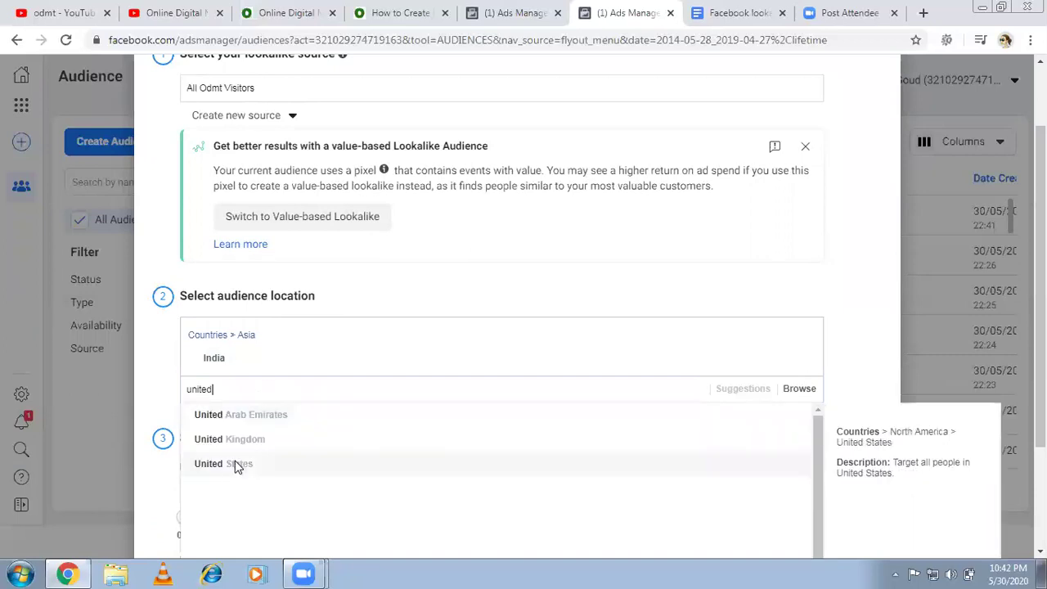
click(238, 463)
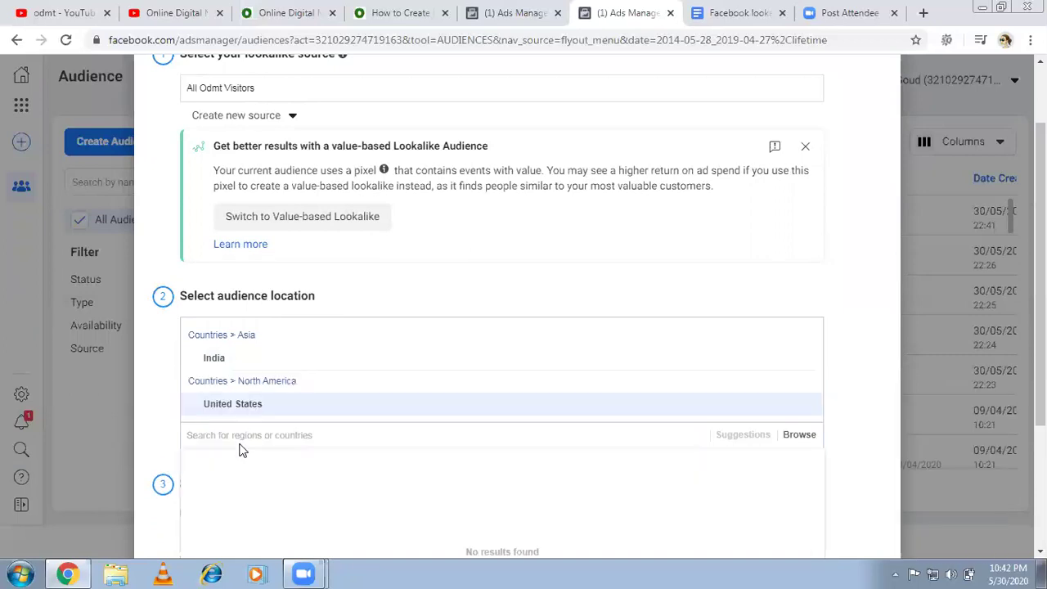
text(united kin)
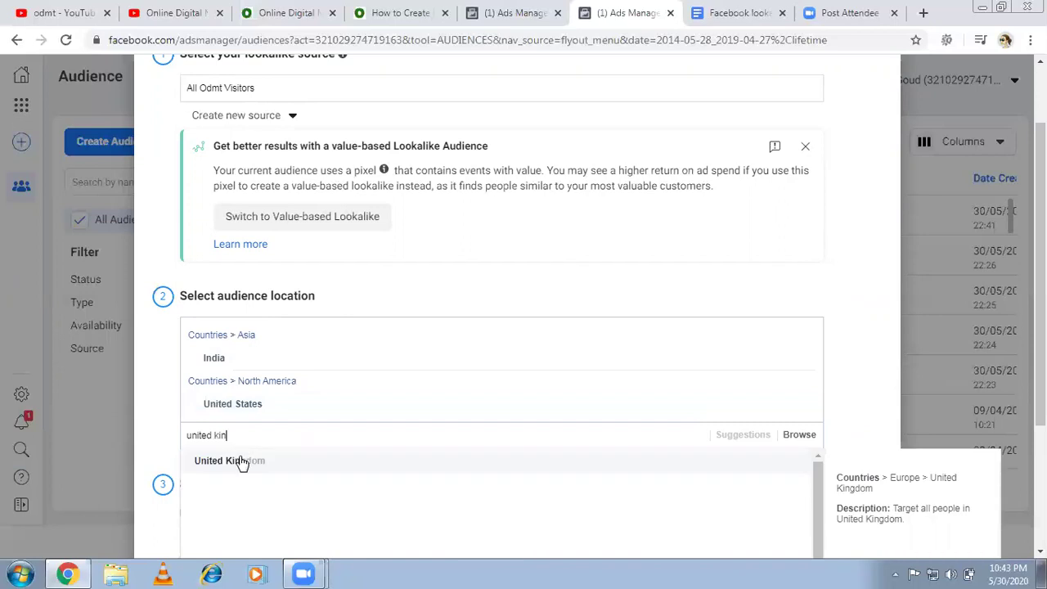
click(241, 463)
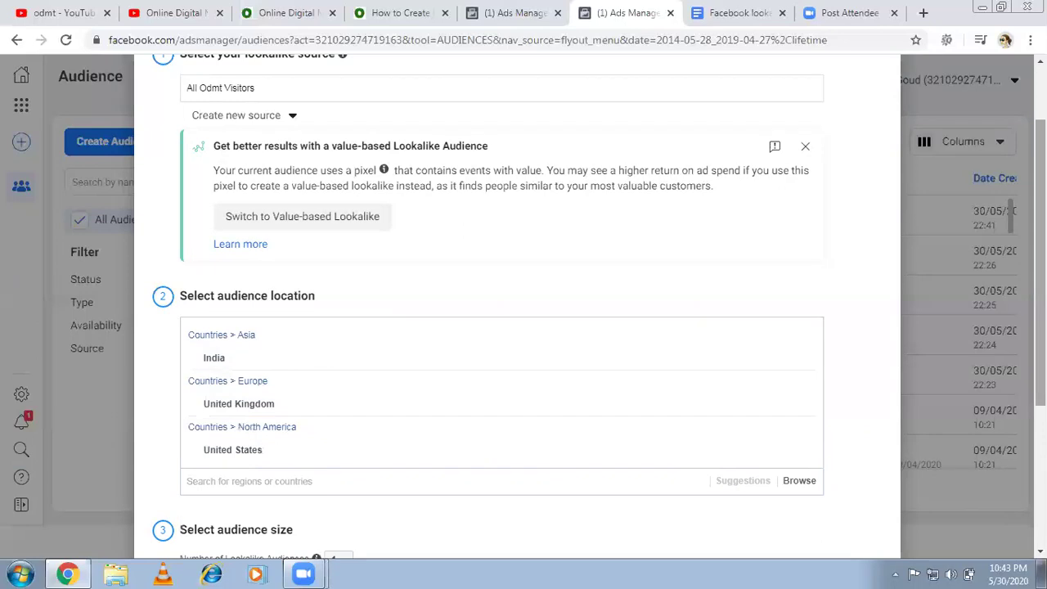
- Extend the lookalike audience size to 5%, and reduce it back to 1%
scroll(523, 302, down, 2)
scroll(523, 303, down, 1)
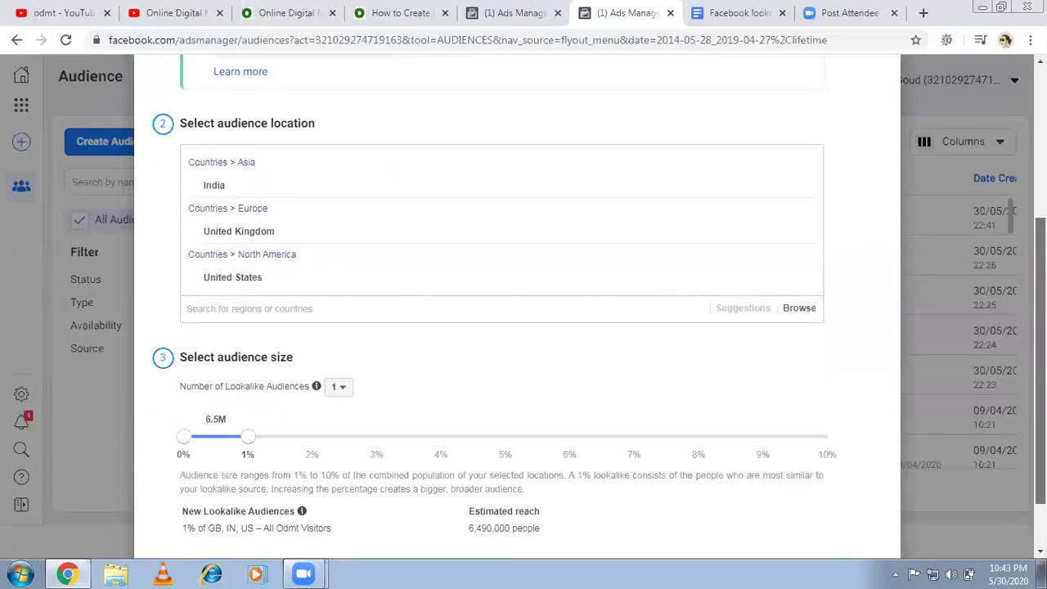
scroll(585, 340, down, 1)
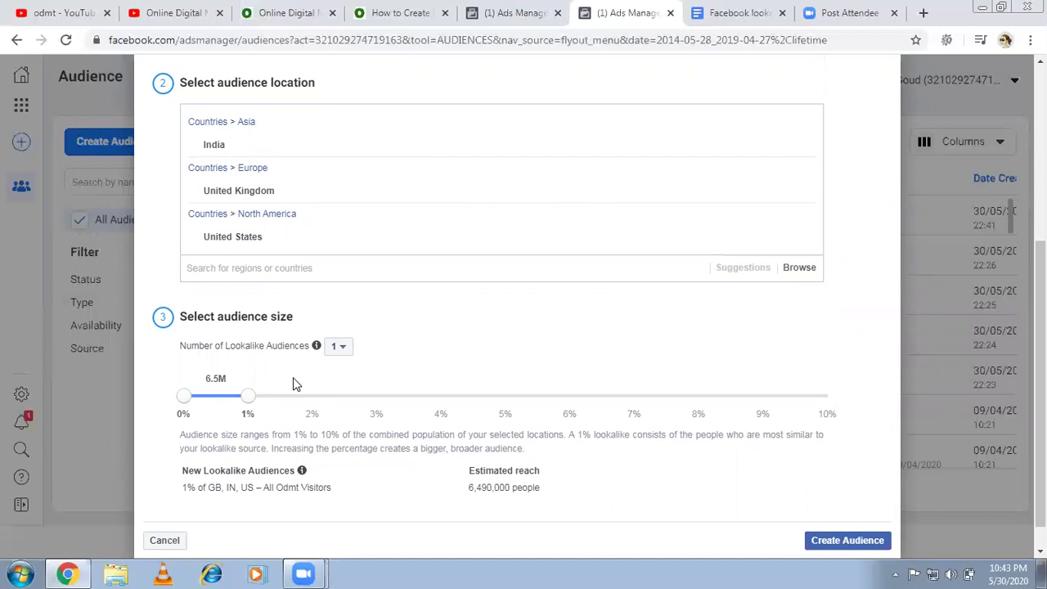
drag(255, 401, 515, 409)
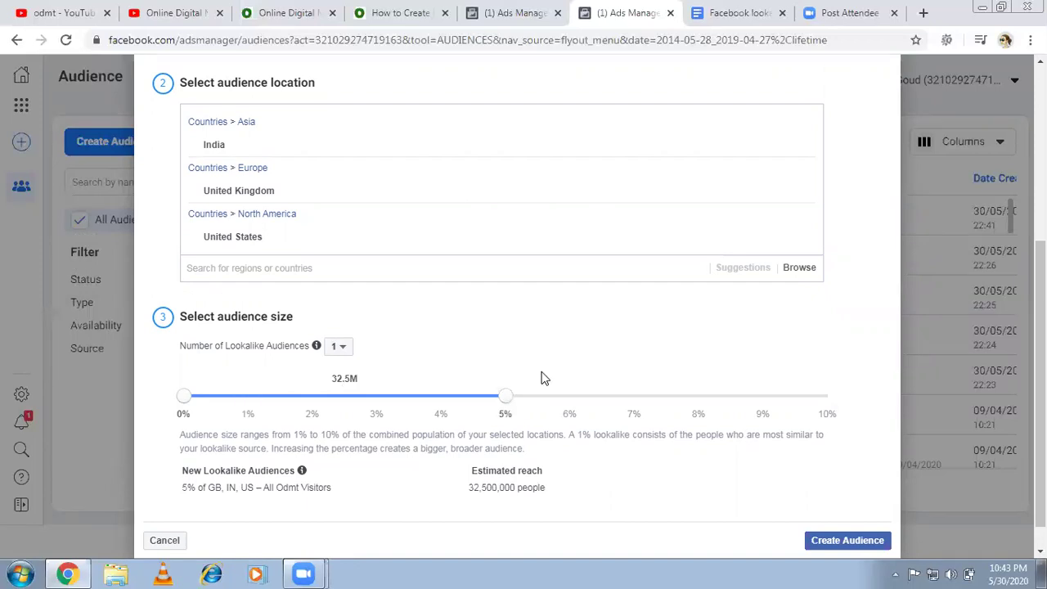
drag(352, 409, 252, 406)
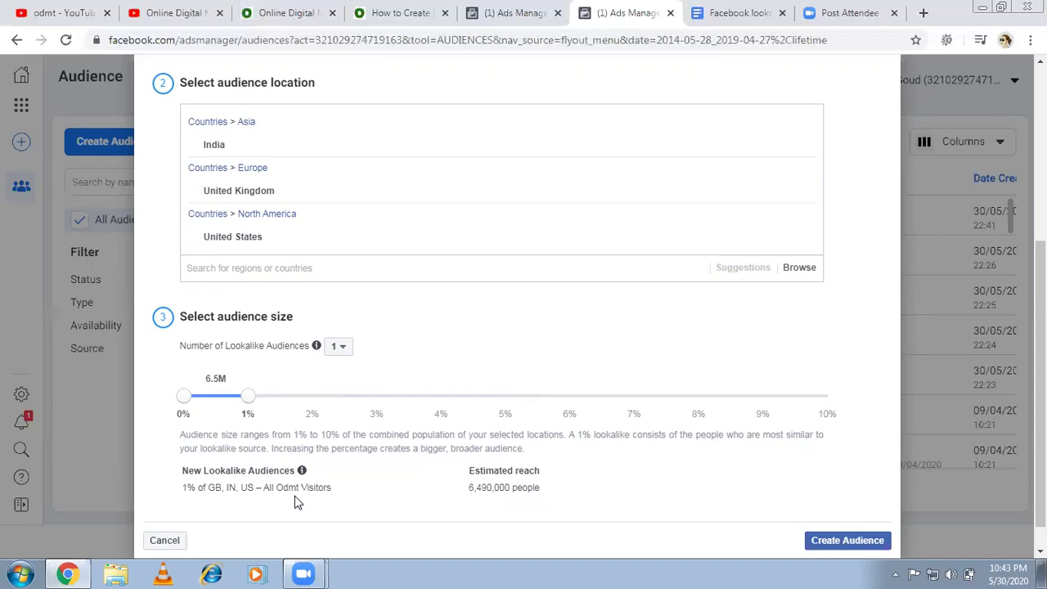
- Set the number of lookalike audiences to 2 and try to create them from All Odmt Visitors, closing the form after the attempt
click(340, 350)
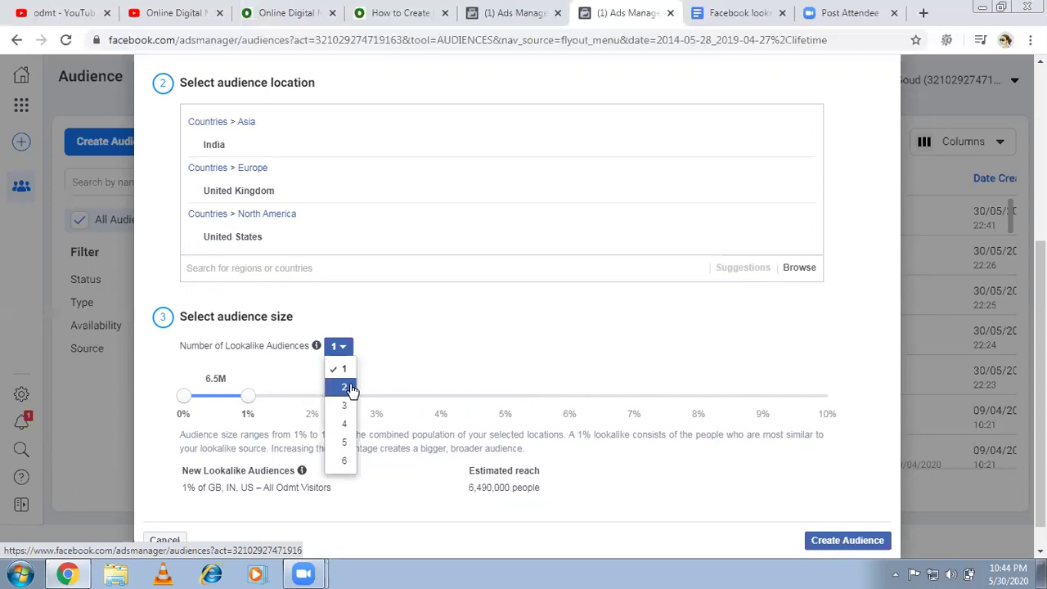
click(350, 388)
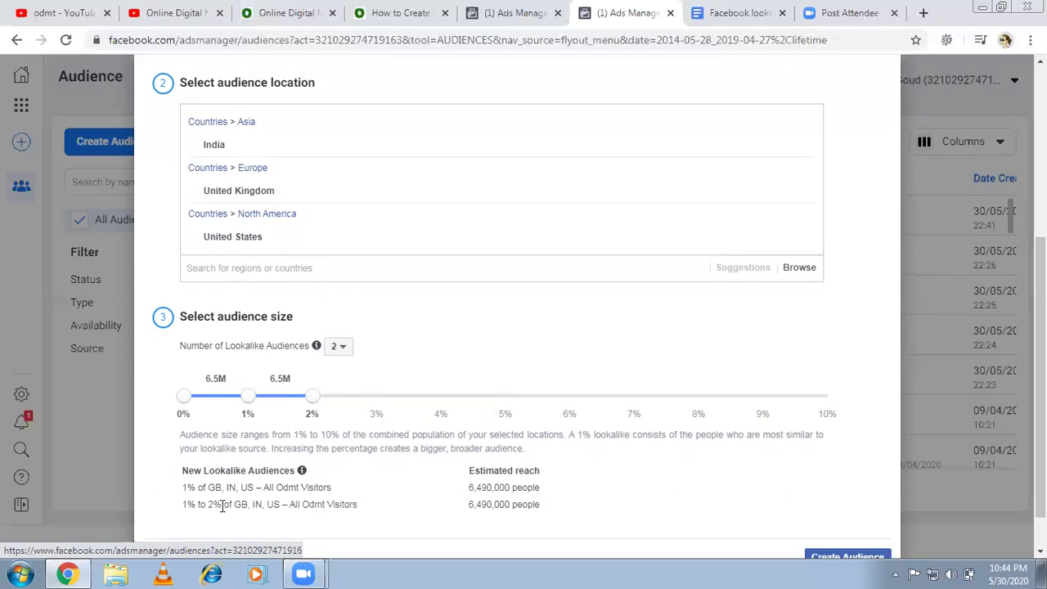
click(341, 347)
key(Return)
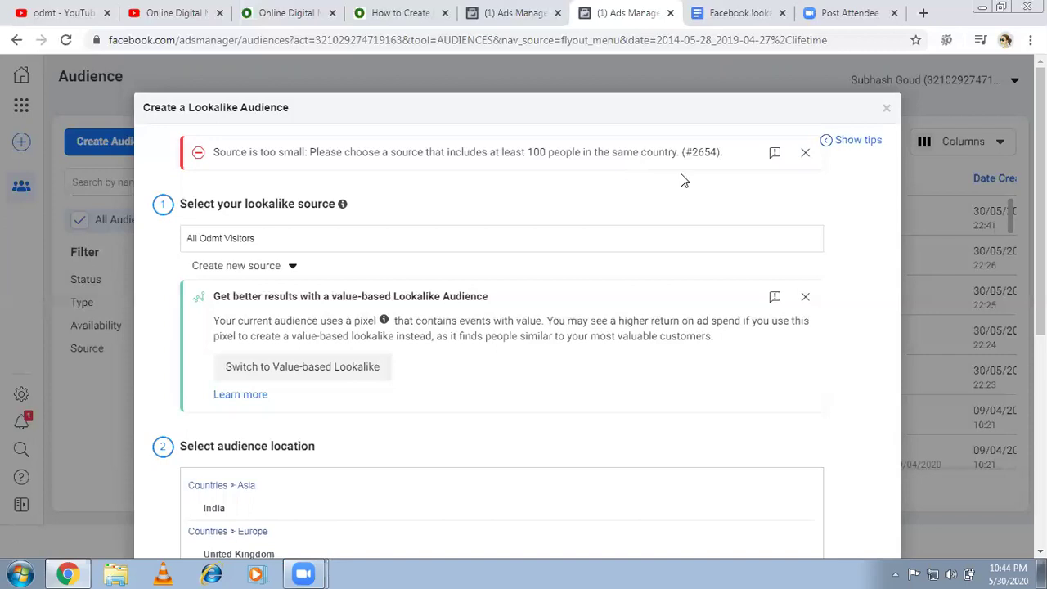
click(805, 155)
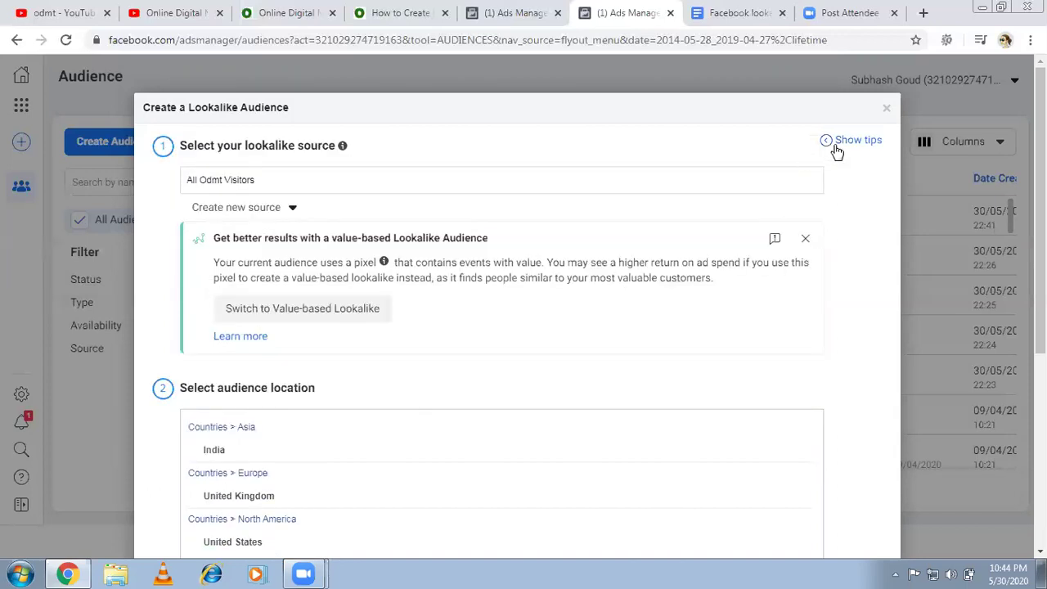
click(885, 112)
- In the ad set being created, add Lookalike (IN, 1%) - People who like Odmttelugu to the targeted custom audiences
click(535, 8)
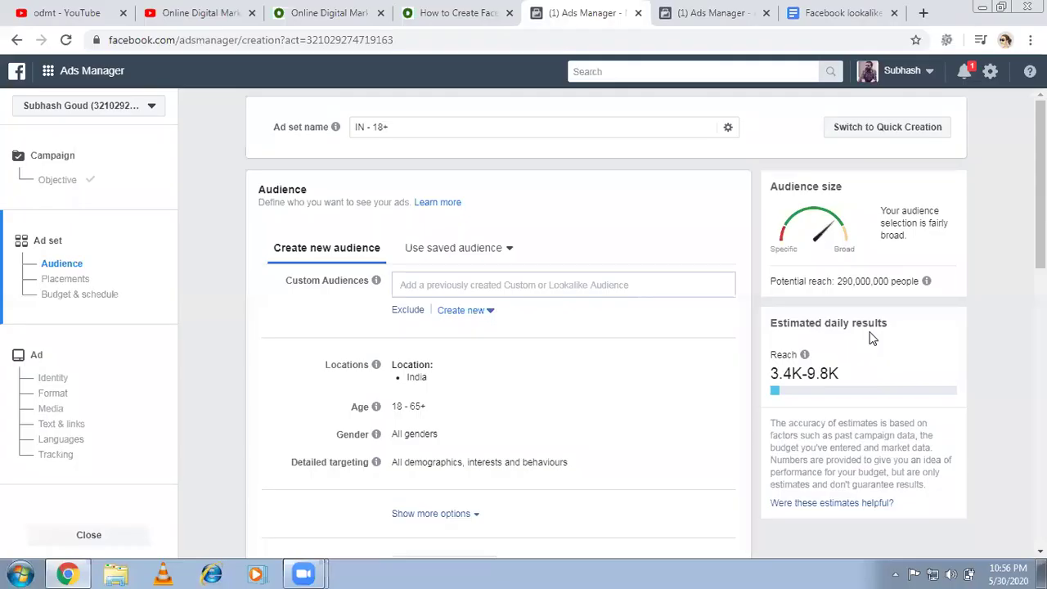
click(411, 283)
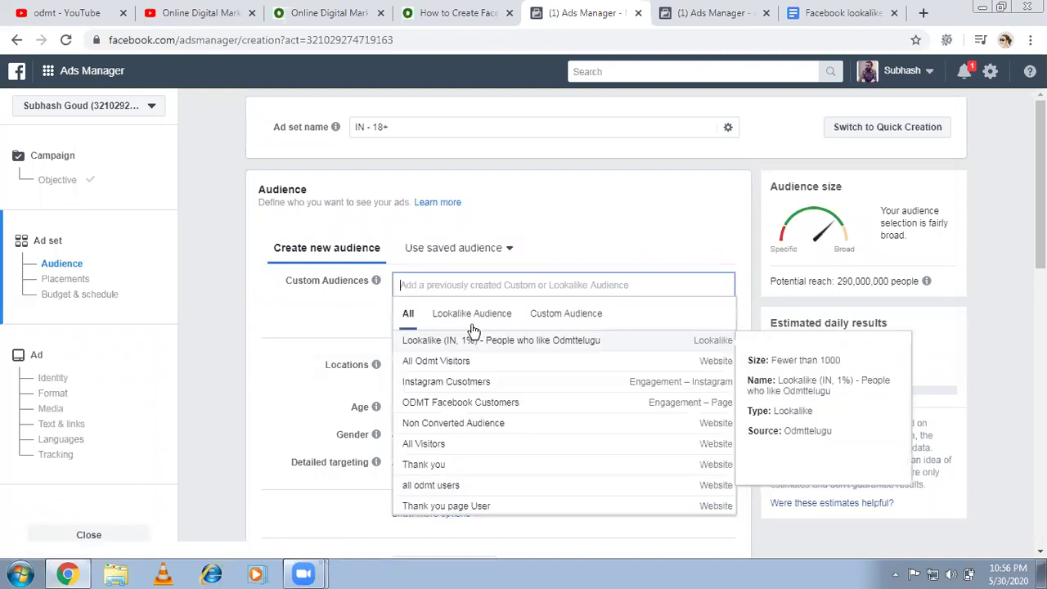
click(556, 313)
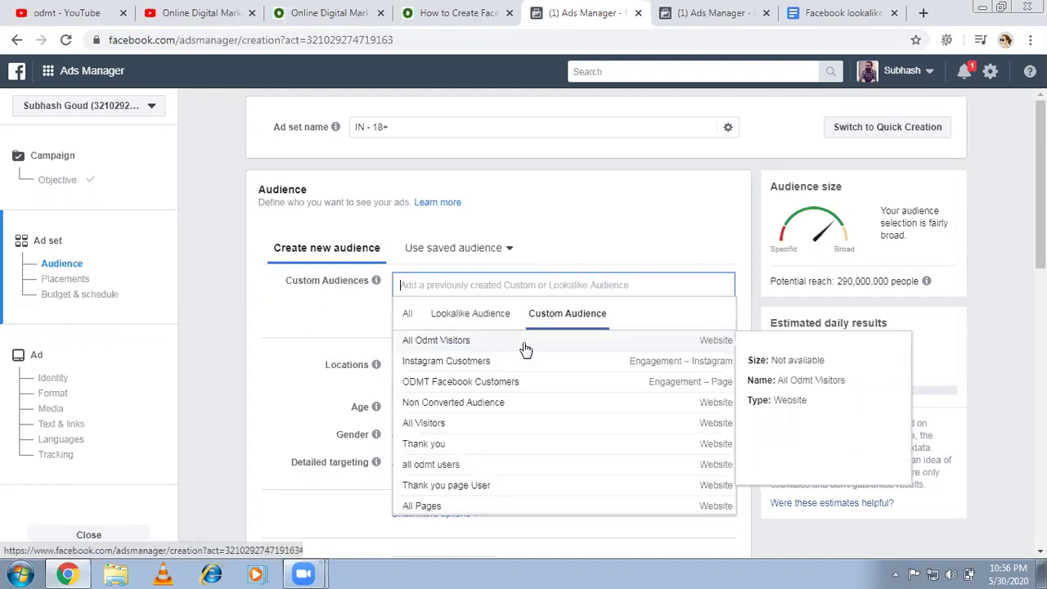
click(477, 314)
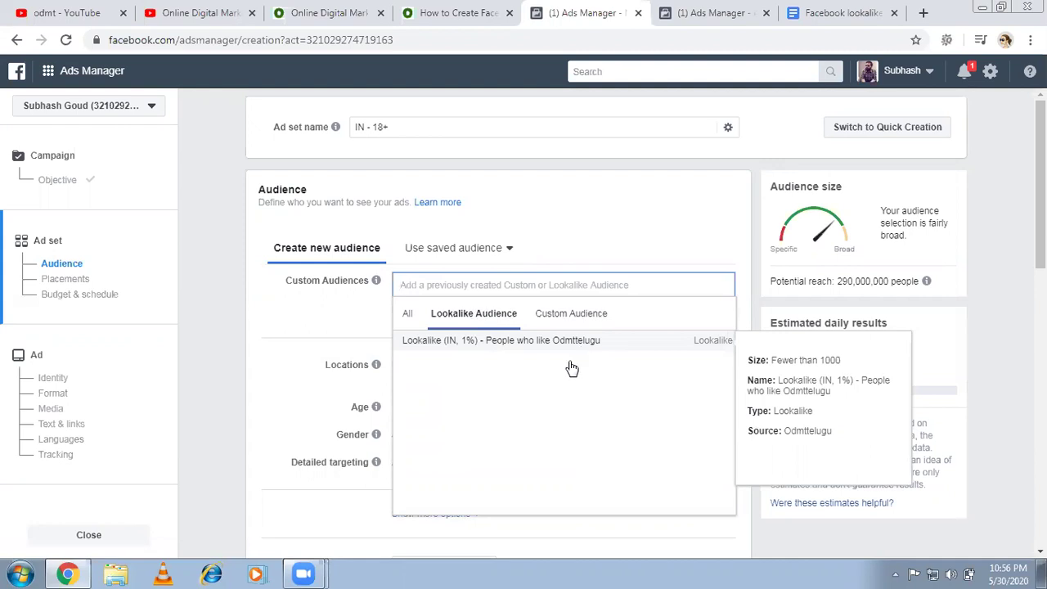
click(501, 340)
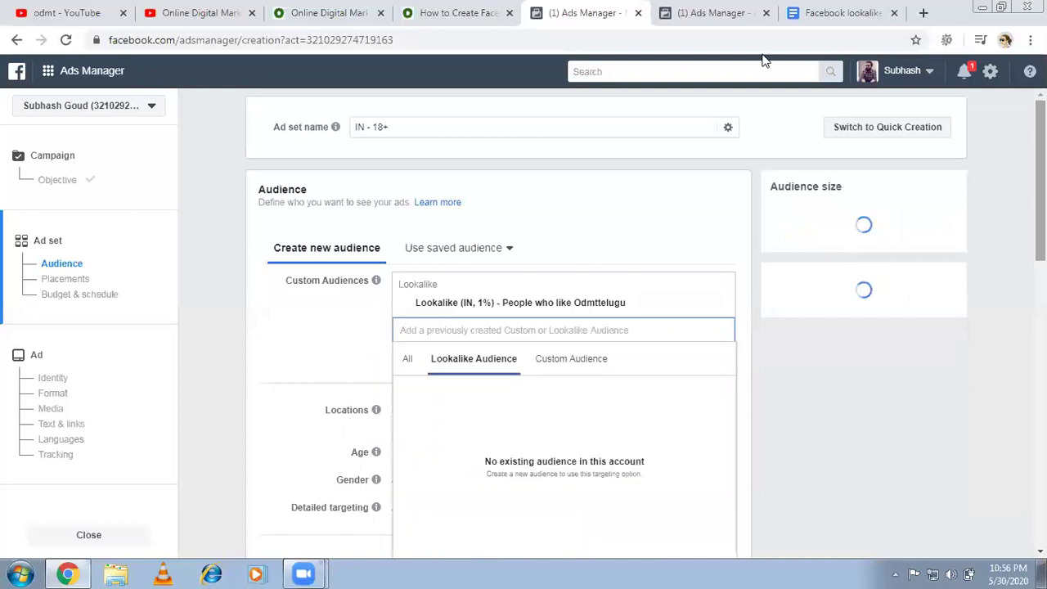
- Return to the audience list, examine the other sources offered for a new Lookalike Audience, and close the form without creating one
click(697, 8)
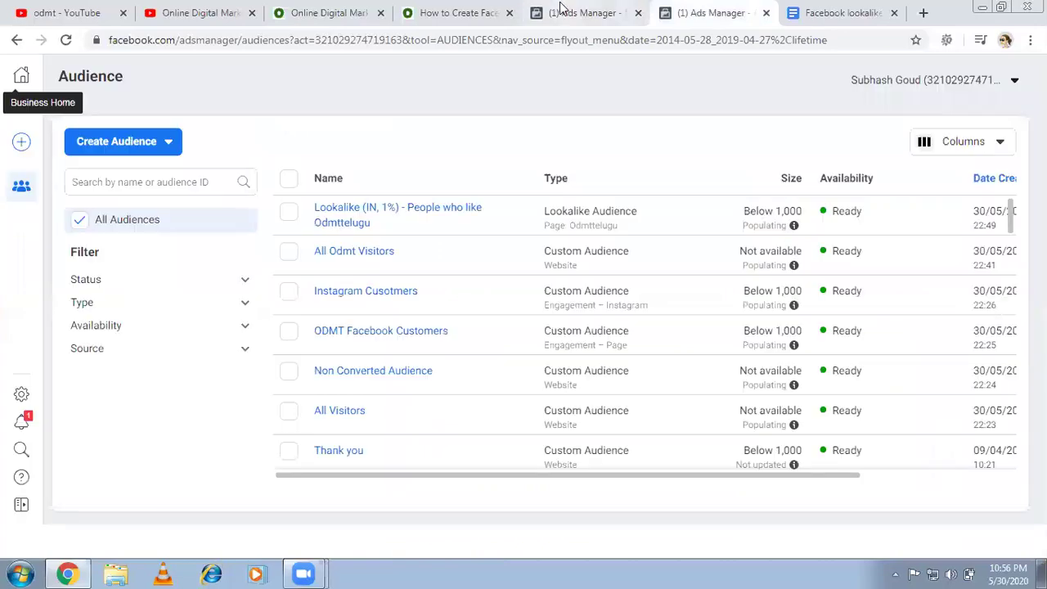
key(ctrl+shift+Tab)
click(708, 8)
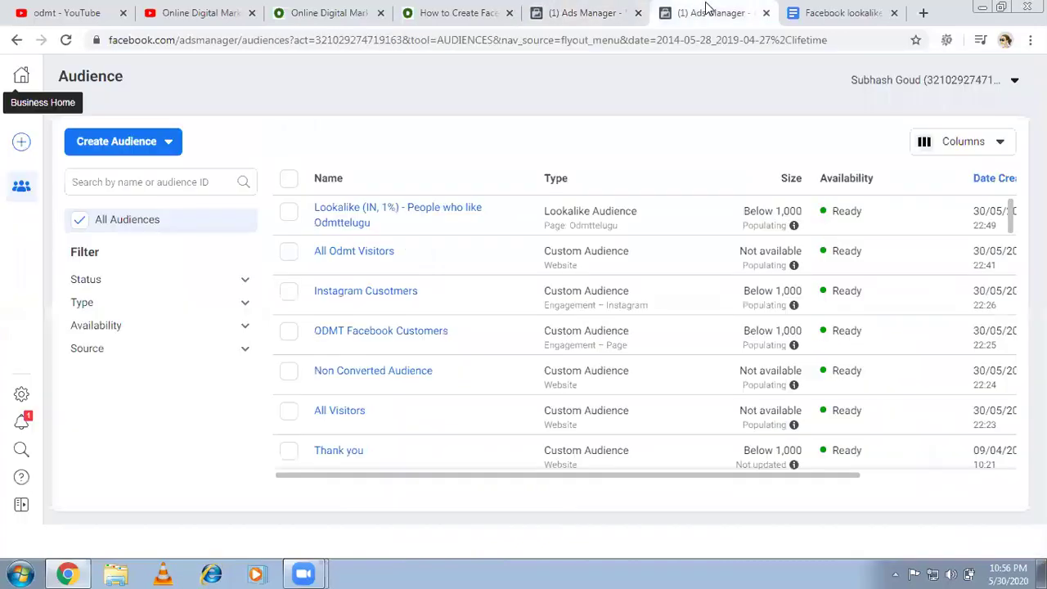
click(170, 143)
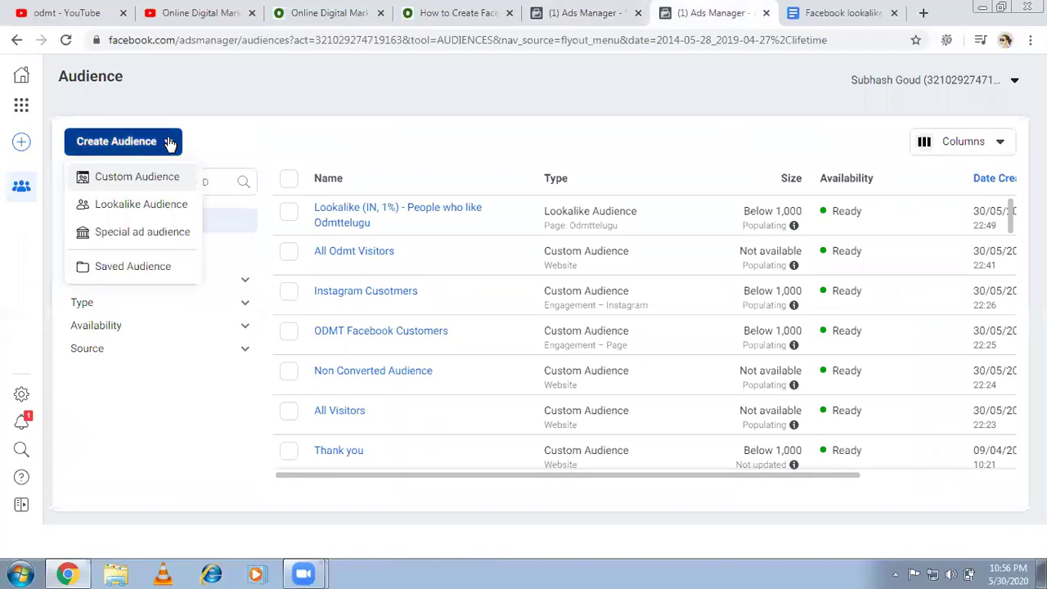
click(149, 203)
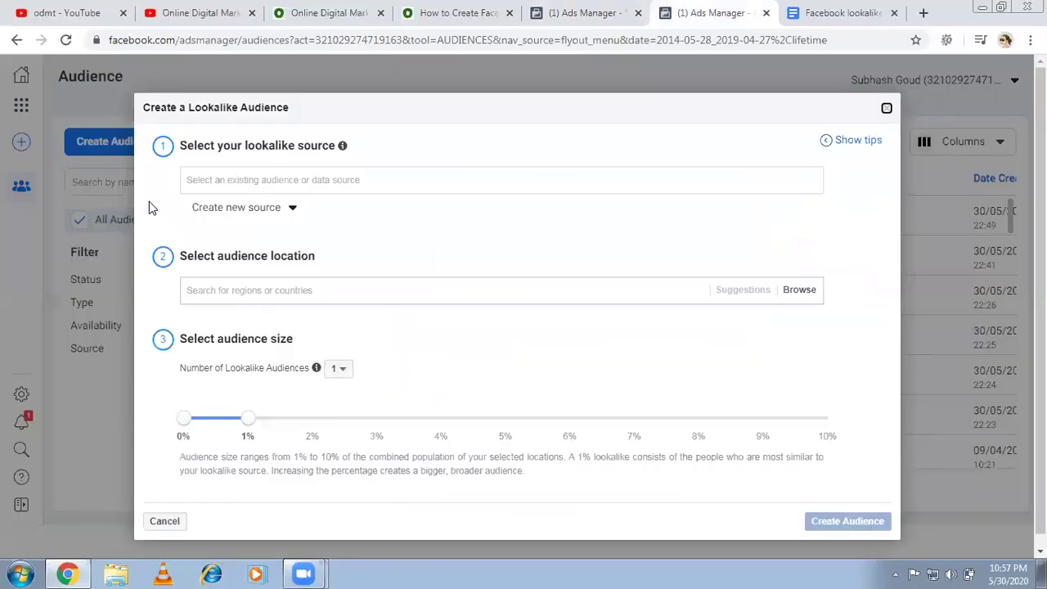
click(286, 182)
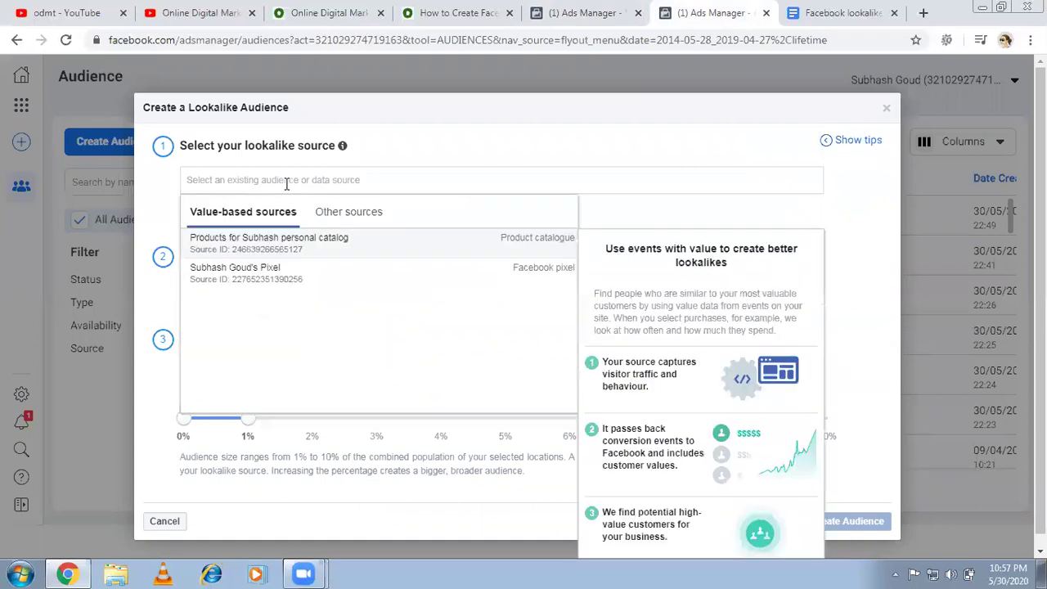
click(335, 216)
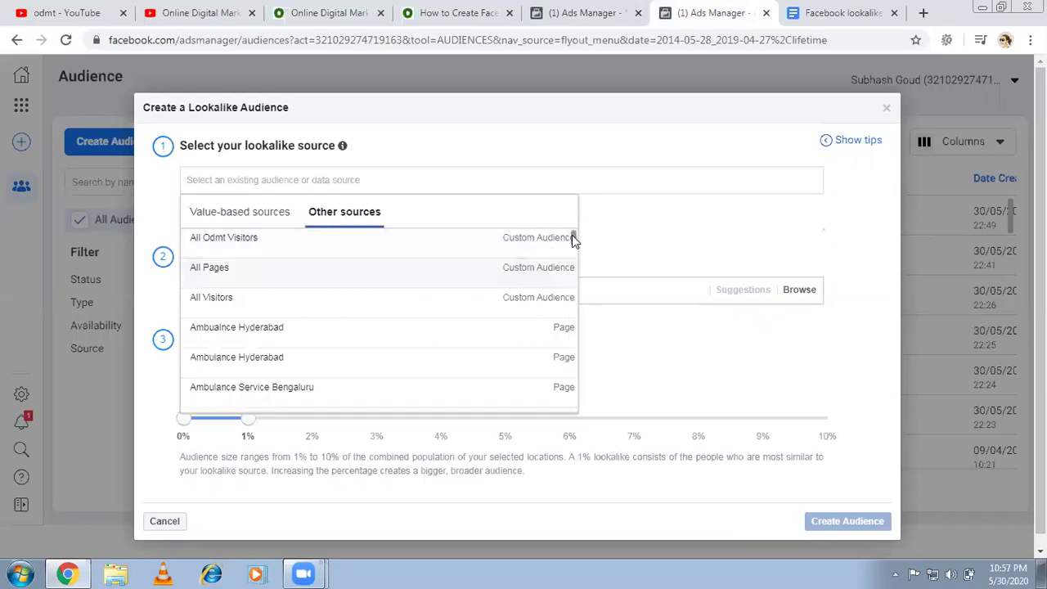
scroll(571, 286, down, 3)
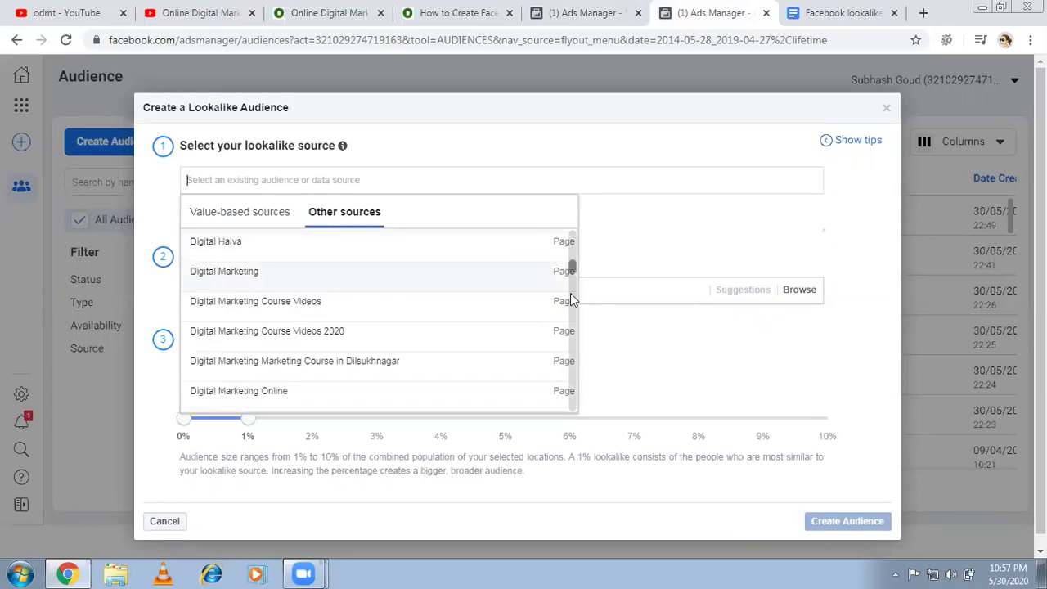
scroll(569, 319, down, 3)
scroll(570, 348, down, 3)
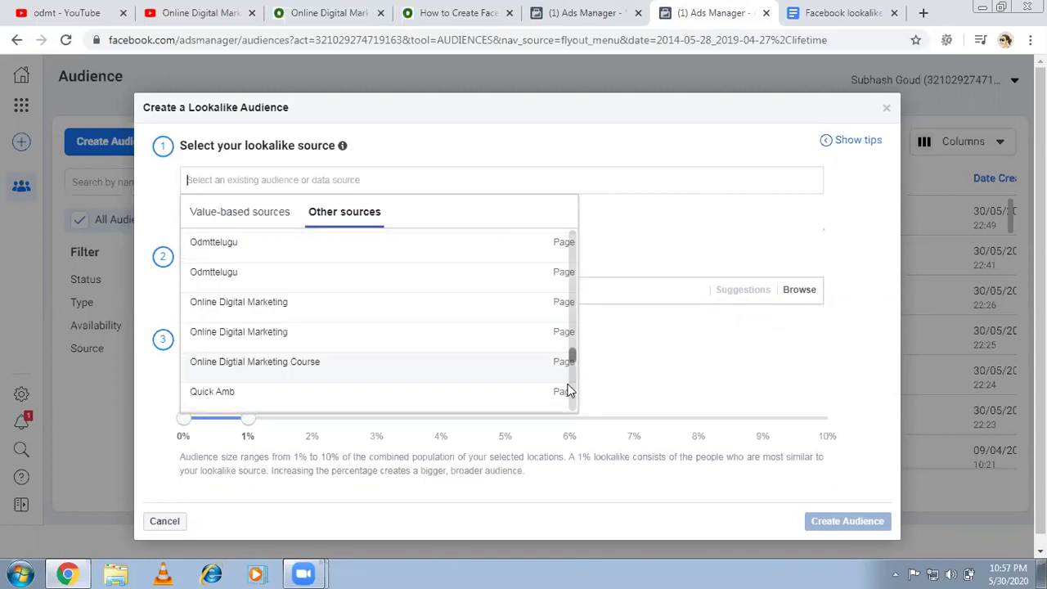
scroll(570, 391, down, 5)
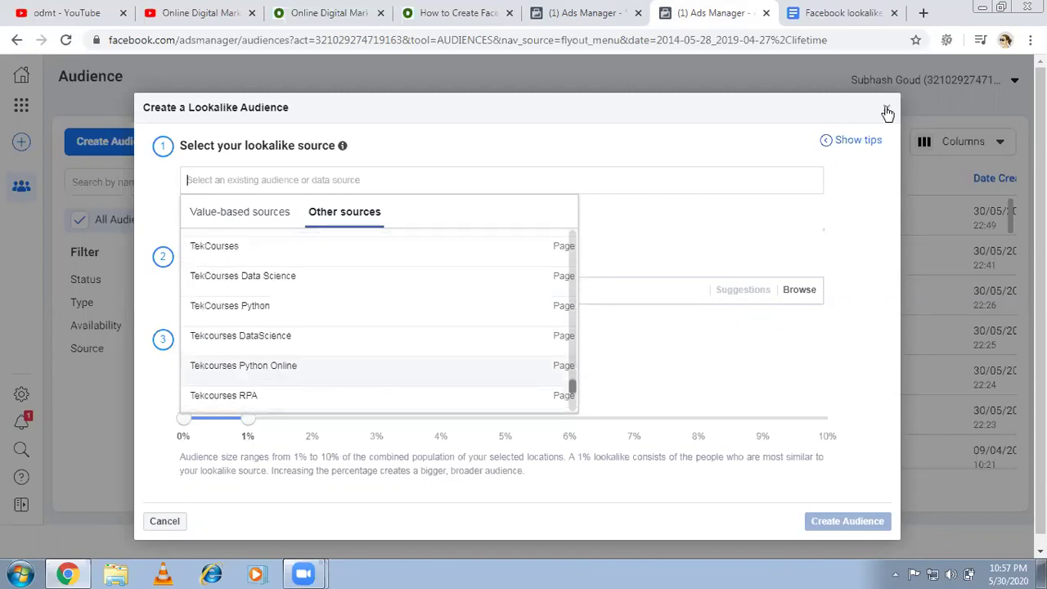
click(887, 112)
click(886, 110)
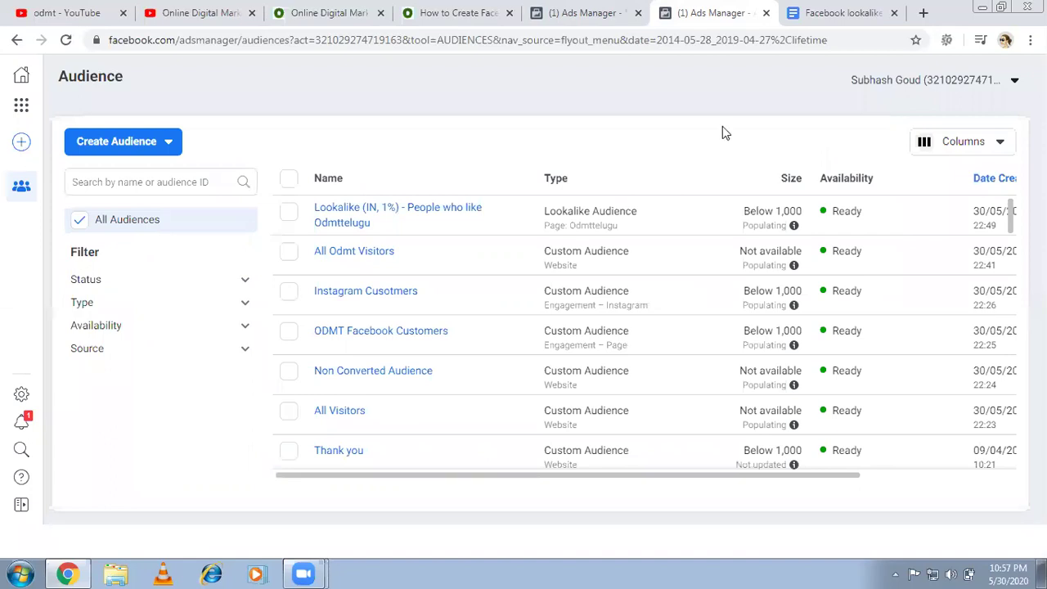
- Open the odmt.in article on creating a Facebook lookalike audience and read from its introduction through the additional information section
click(465, 13)
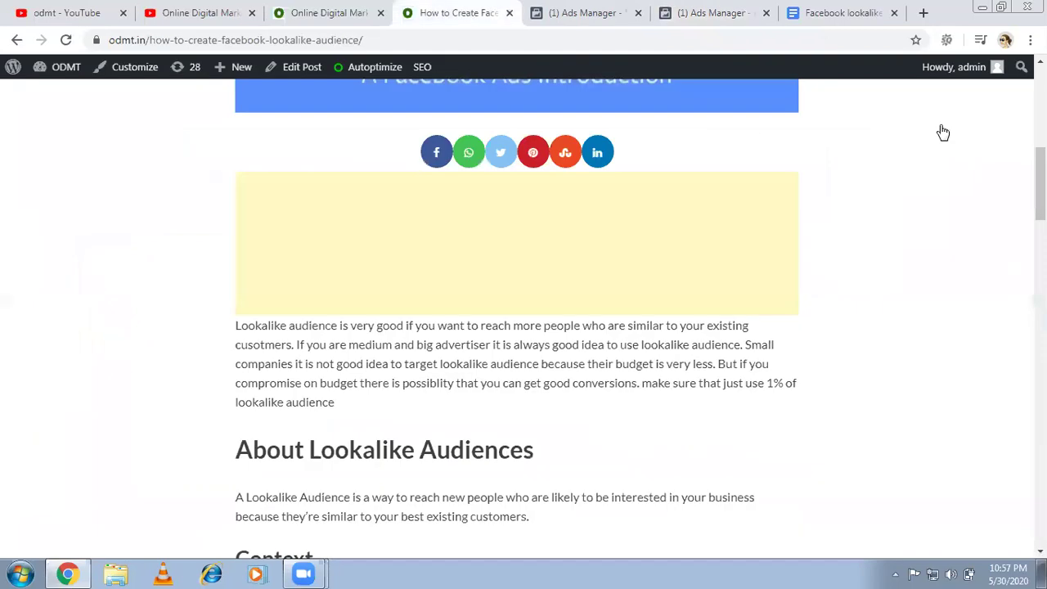
scroll(517, 319, up, 5)
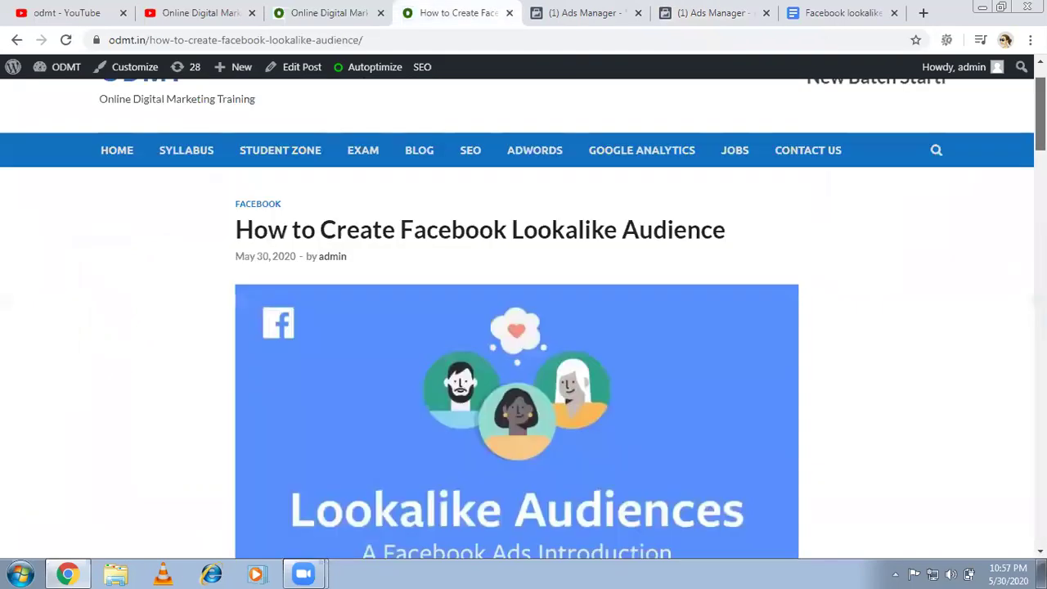
scroll(517, 318, up, 1)
scroll(517, 319, down, 3)
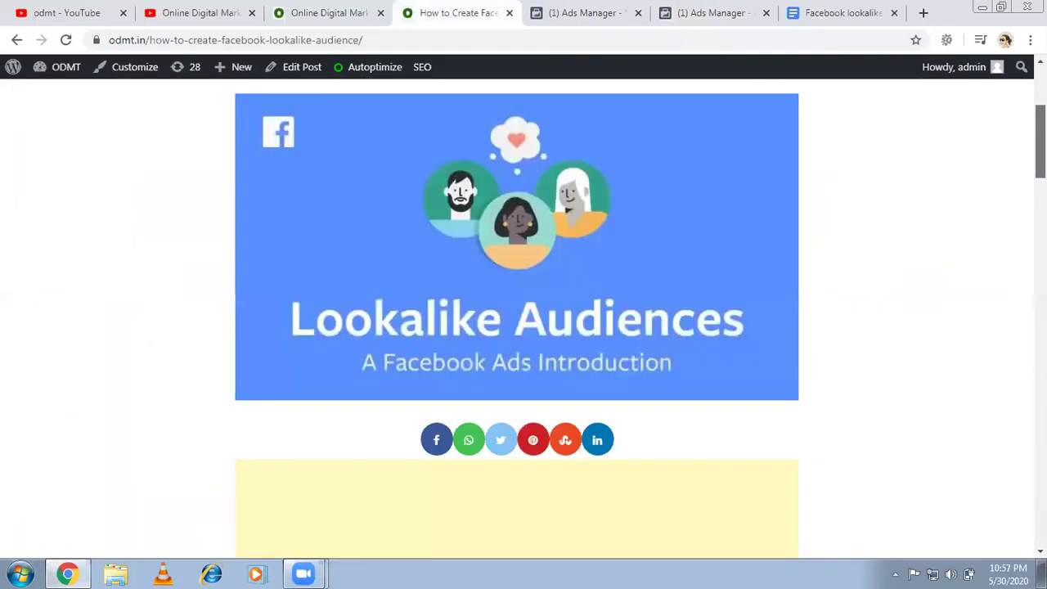
scroll(517, 319, down, 4)
scroll(517, 319, down, 4)
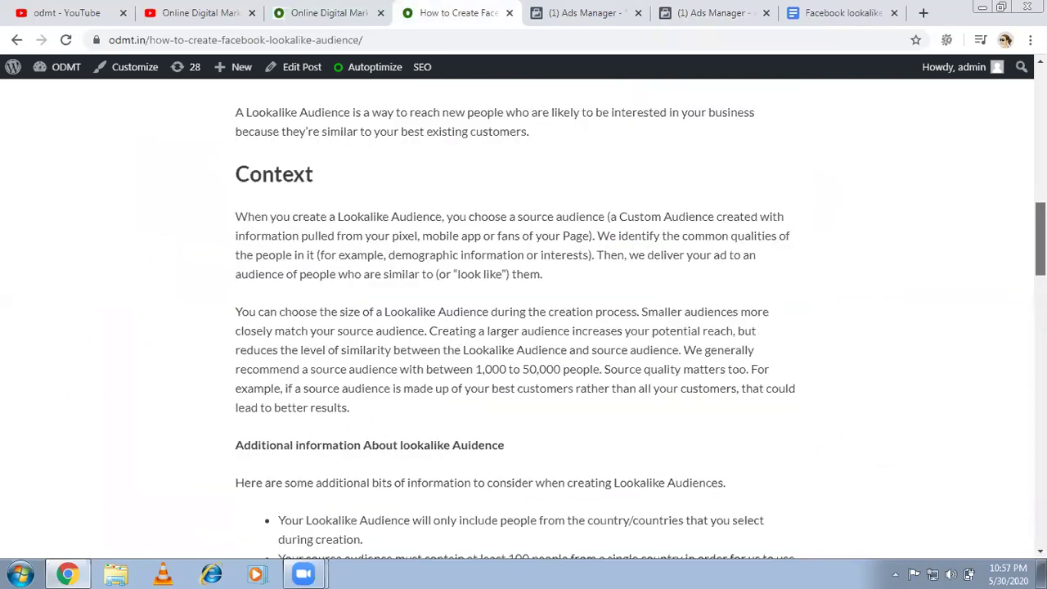
scroll(517, 319, down, 2)
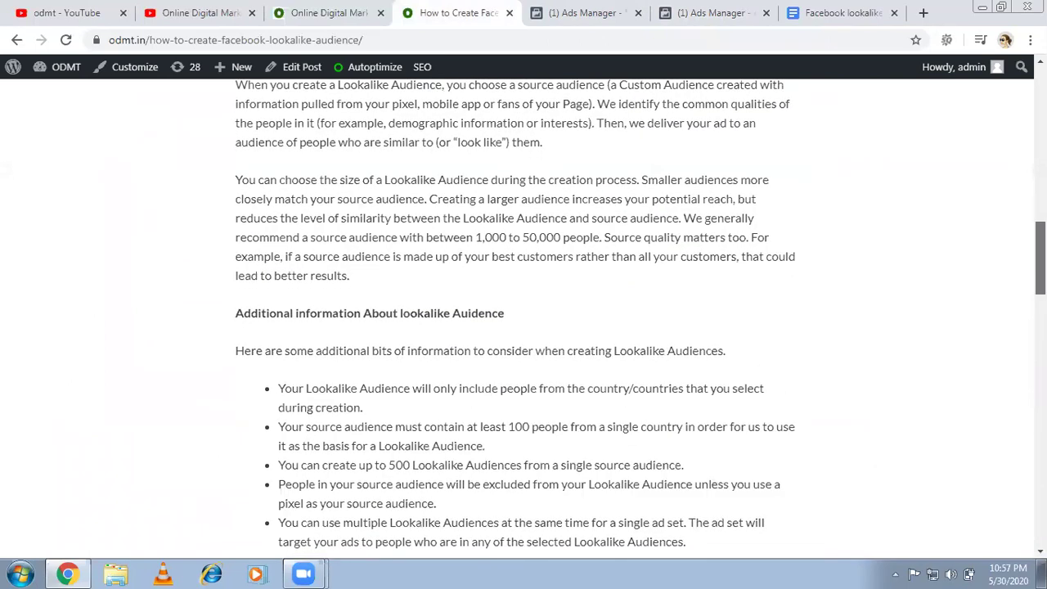
scroll(553, 327, down, 1)
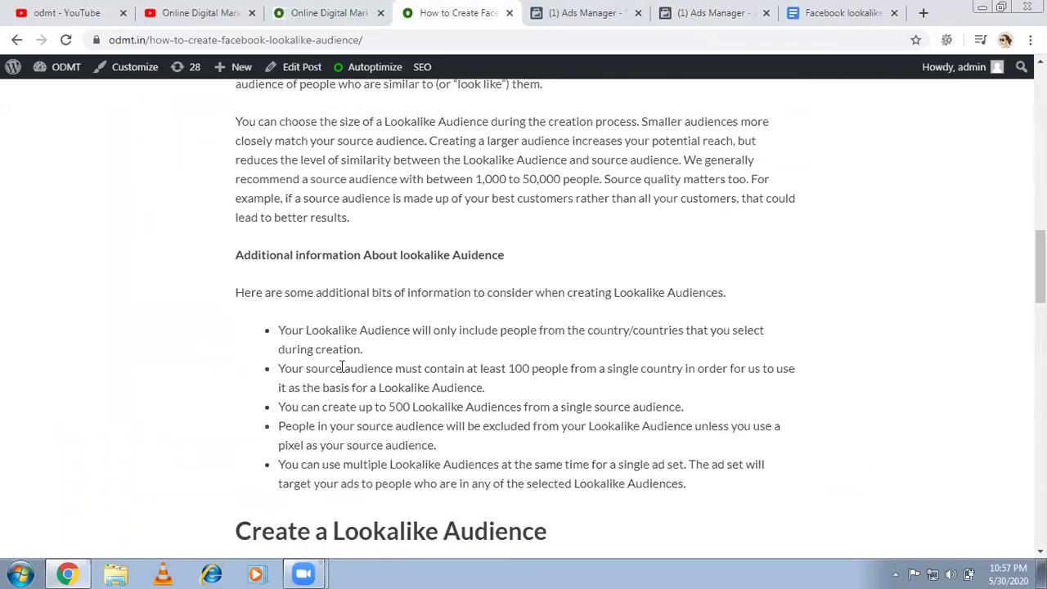
- Read the article's source audience requirements, creation instructions and closing notes, and return to its title
drag(342, 364, 480, 381)
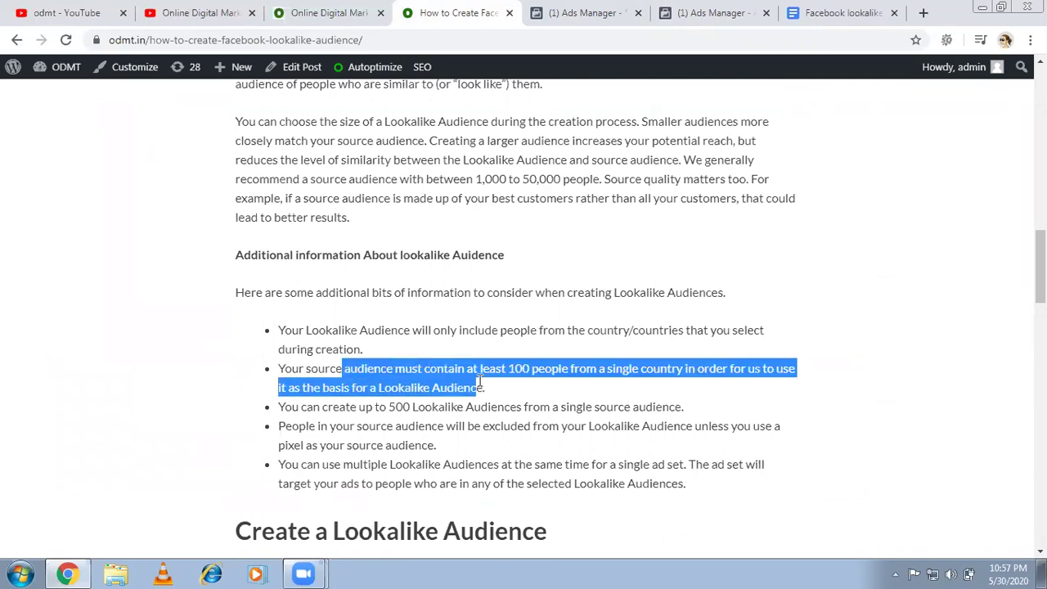
click(303, 405)
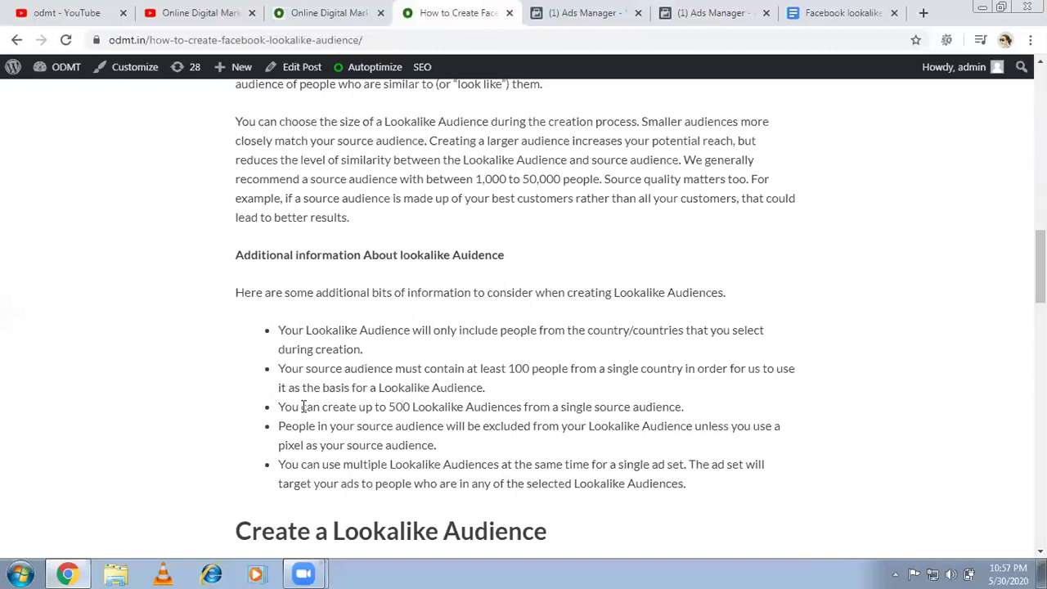
drag(367, 407, 426, 407)
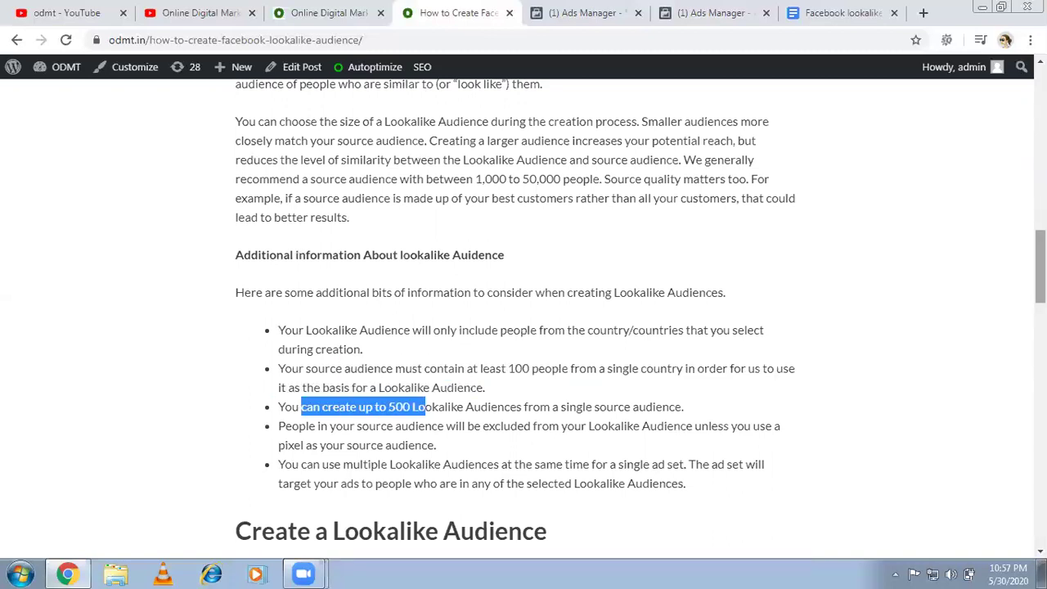
scroll(1041, 269, down, 3)
scroll(1040, 303, down, 1)
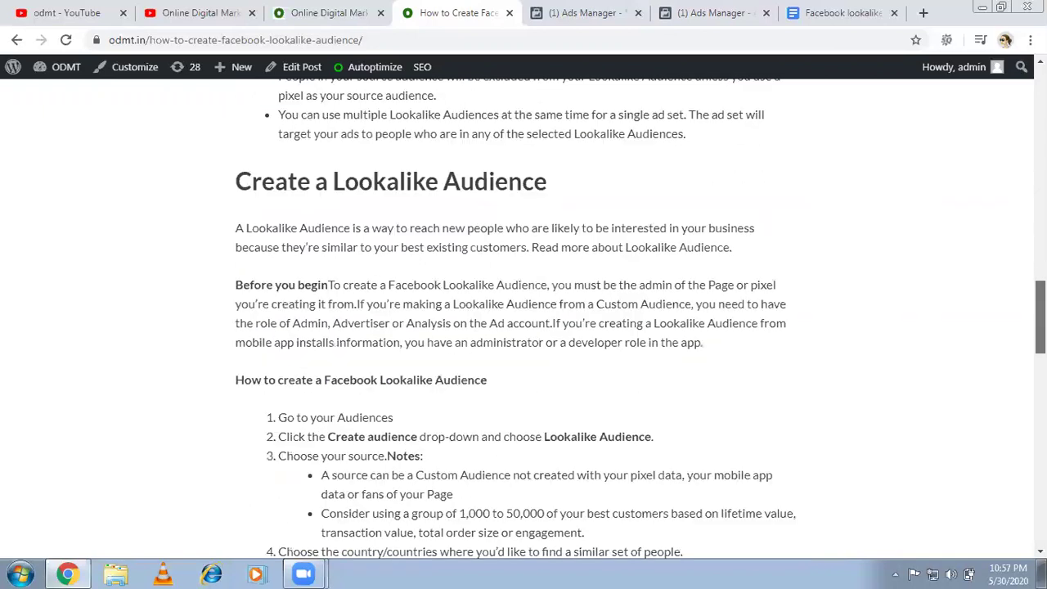
scroll(1041, 327, down, 2)
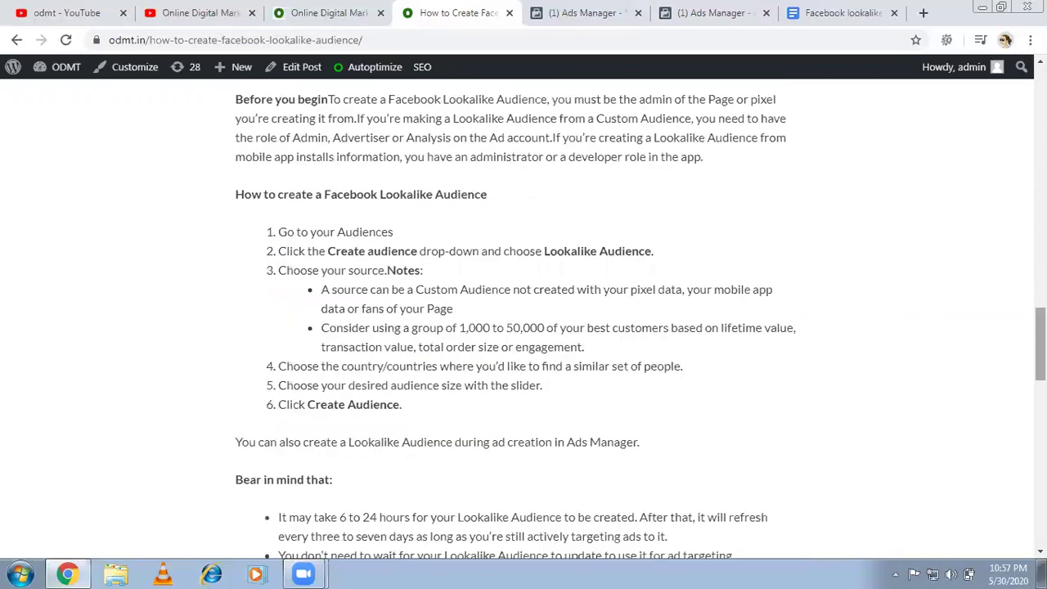
scroll(1040, 343, down, 5)
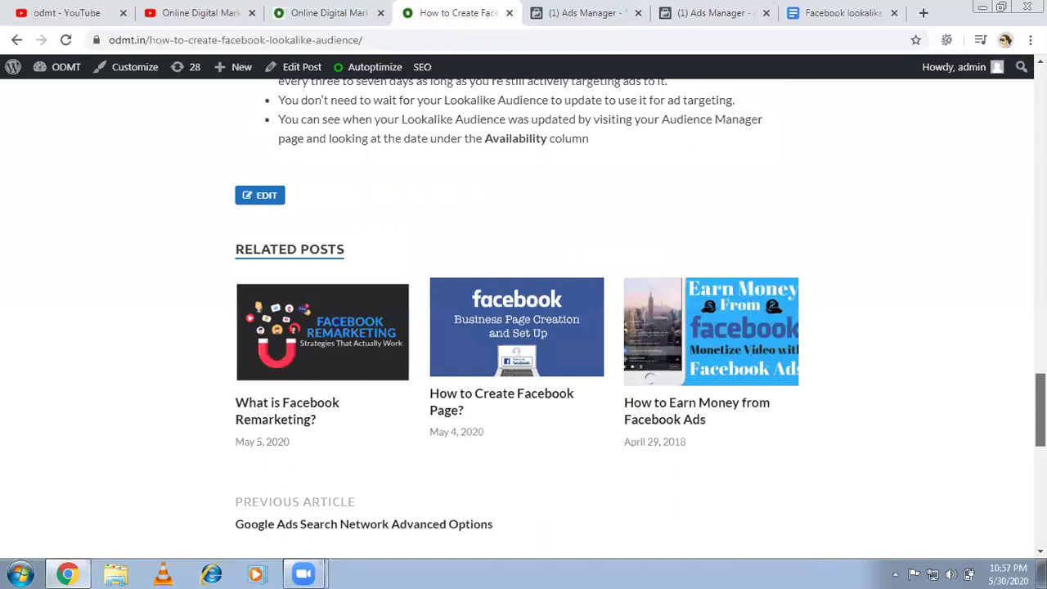
scroll(524, 319, up, 15)
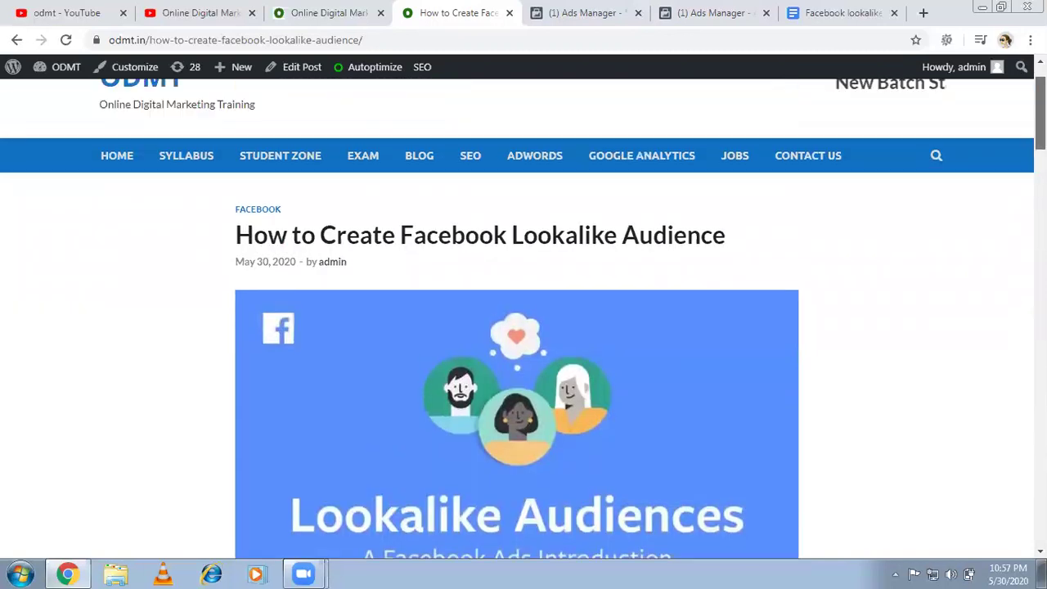
scroll(524, 319, up, 1)
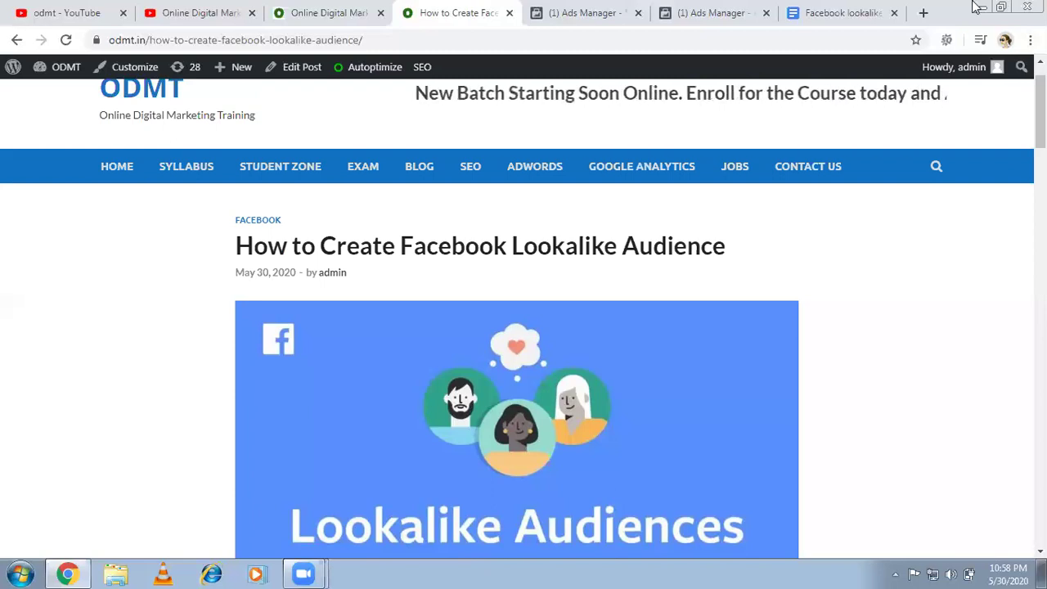
- Open youtube.txt from the desktop in Notepad and clear all of its existing text
key(super+d)
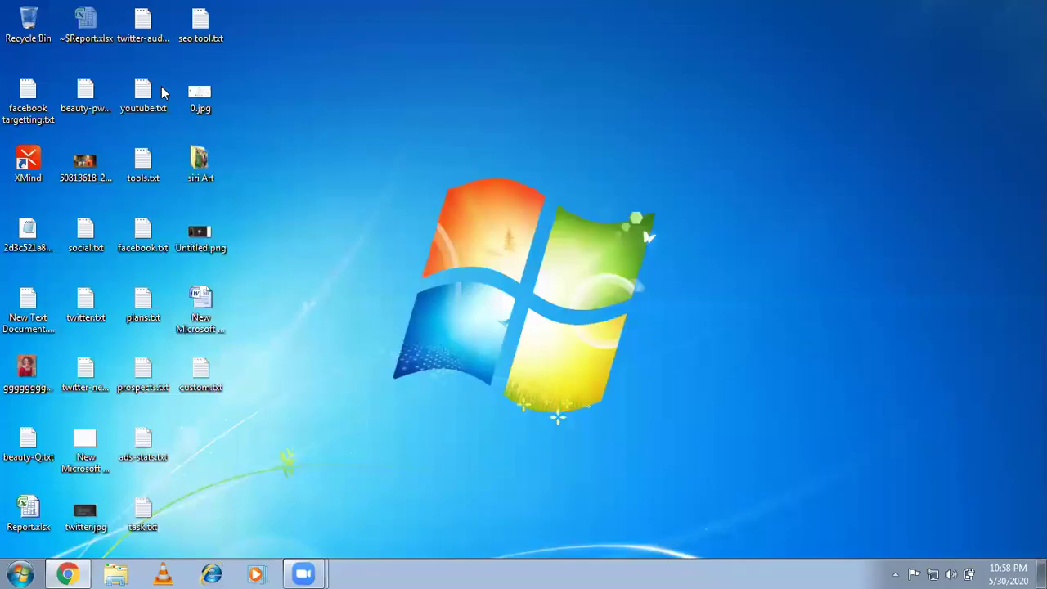
double_click(156, 94)
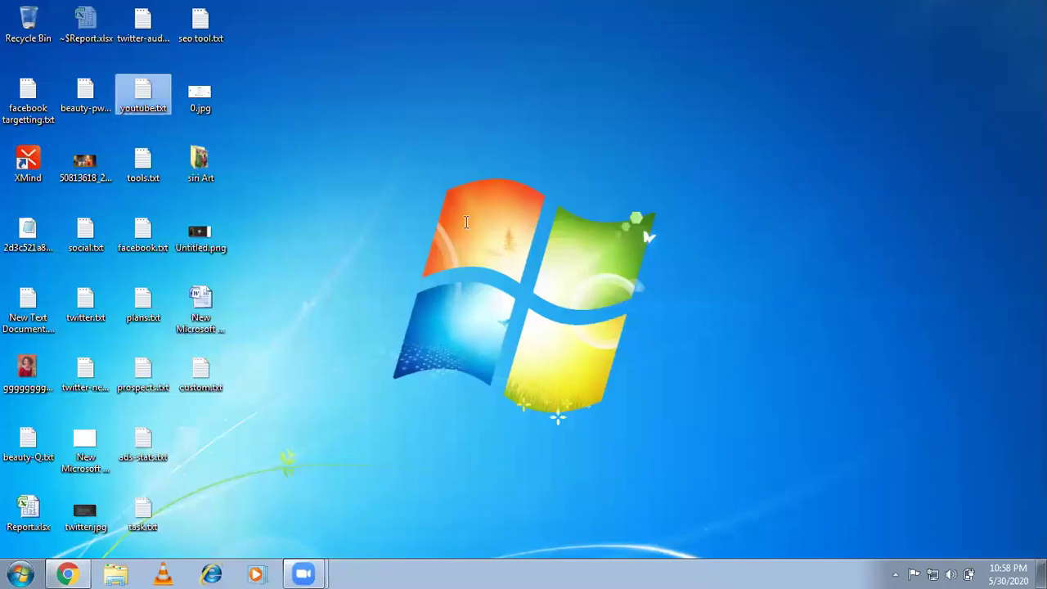
key(ctrl+a)
key(Delete)
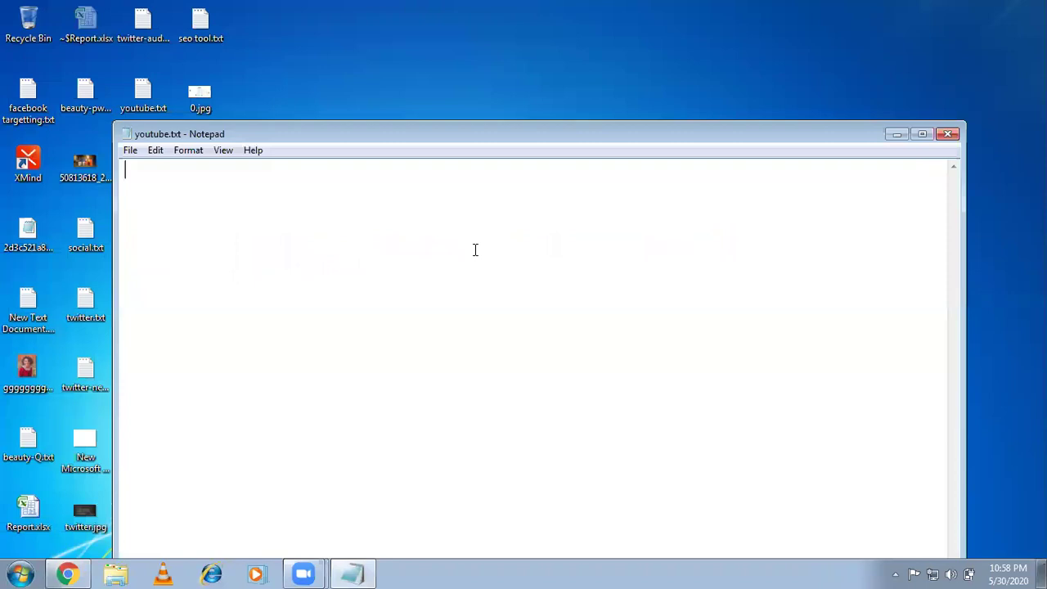
- Write the first line of the notes as "1.FB Ad...new [ age, gender, interest]"
text(1.FB Ad...new [)
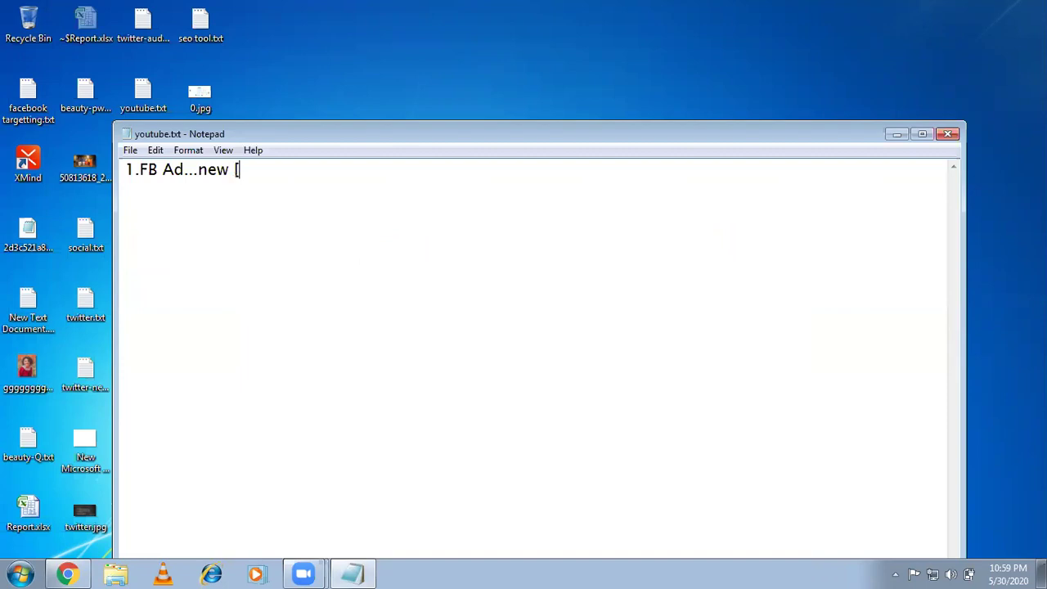
text( age, gender, in)
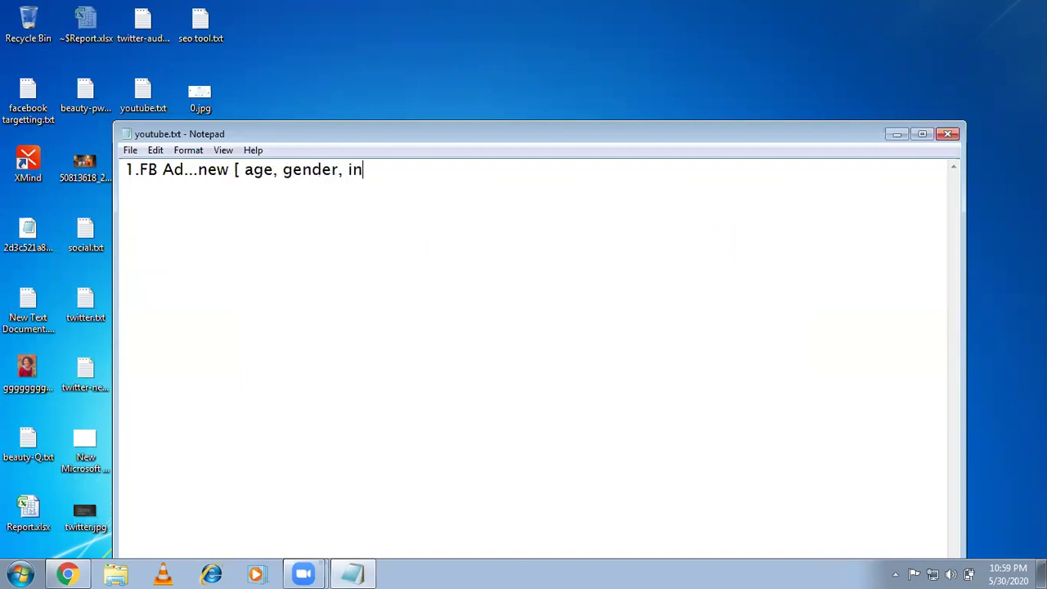
text(terest)
text(] )
- Add "2.FB Pixel...Custom audience" as the second line of the notes
text(2.)
text(F)
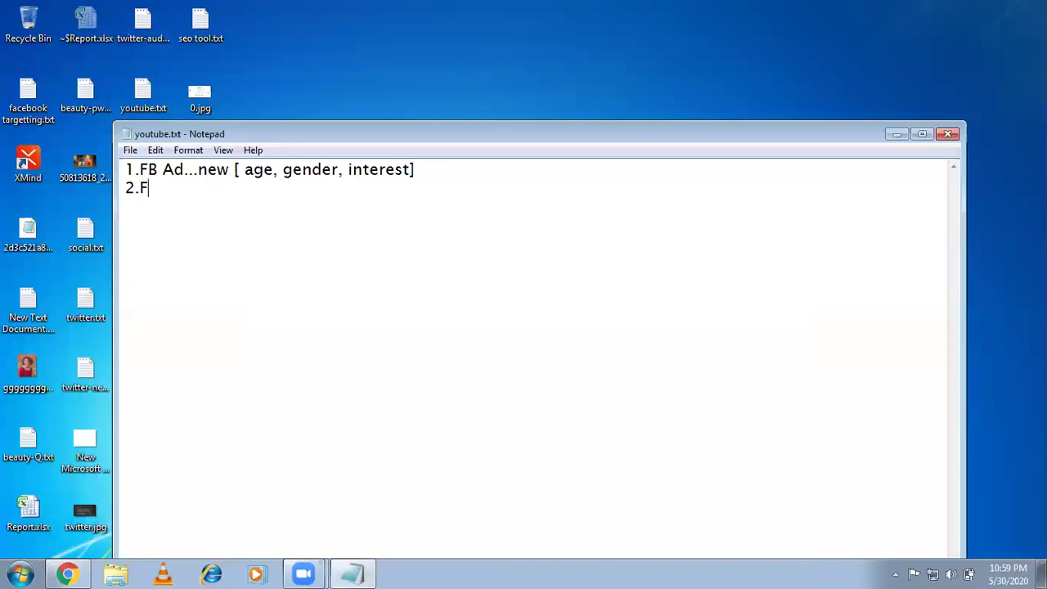
text(B Pixel...Custom )
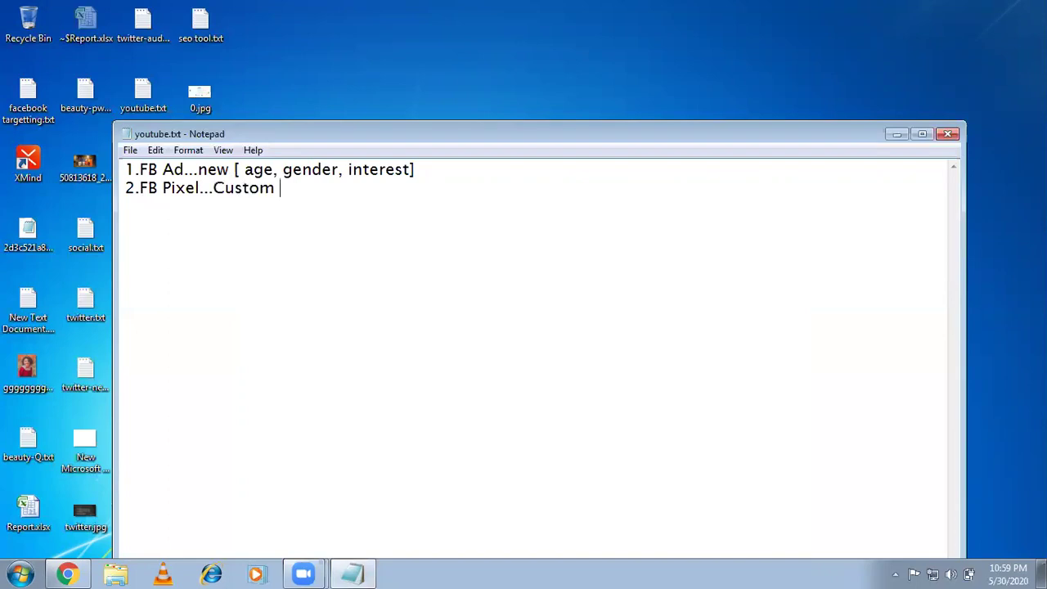
text(audience)
key(Return)
- Add "3.re target these custom audience...500" as the third line and start a fourth line with "4."
text(3.)
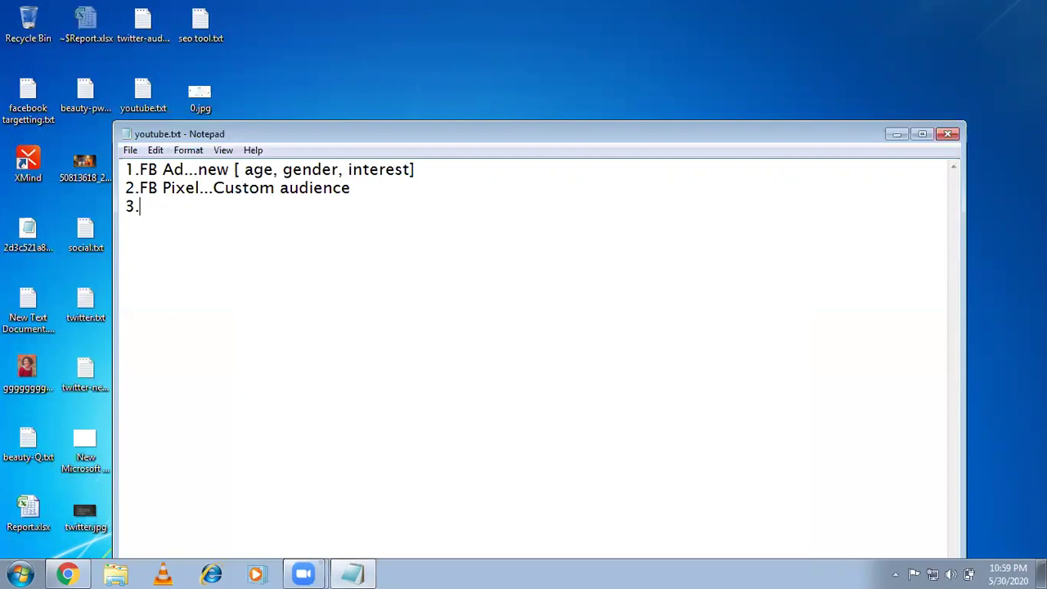
text(re target these custom a)
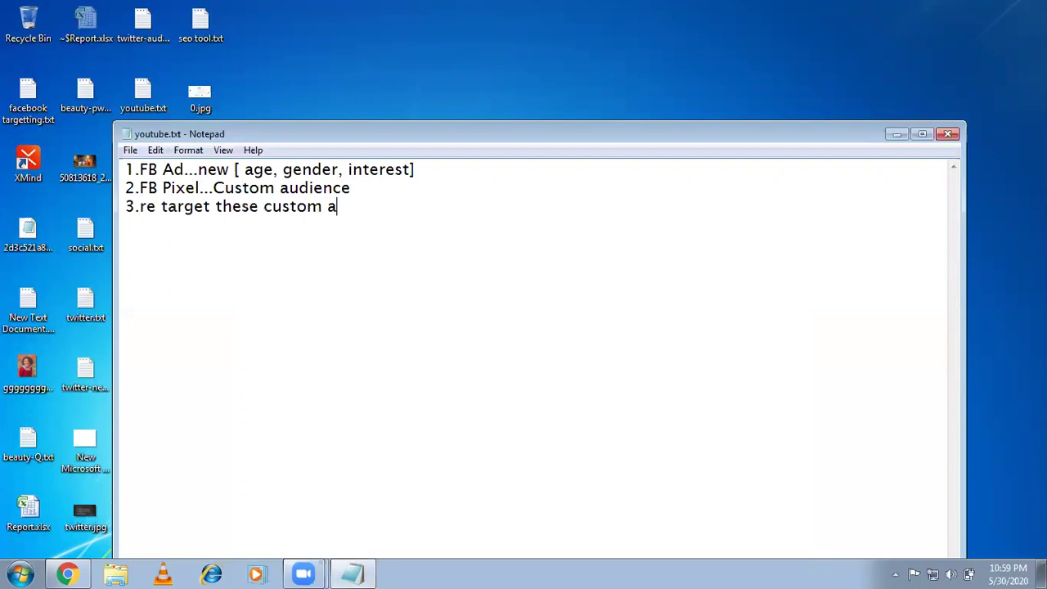
text(udience)
text(...)
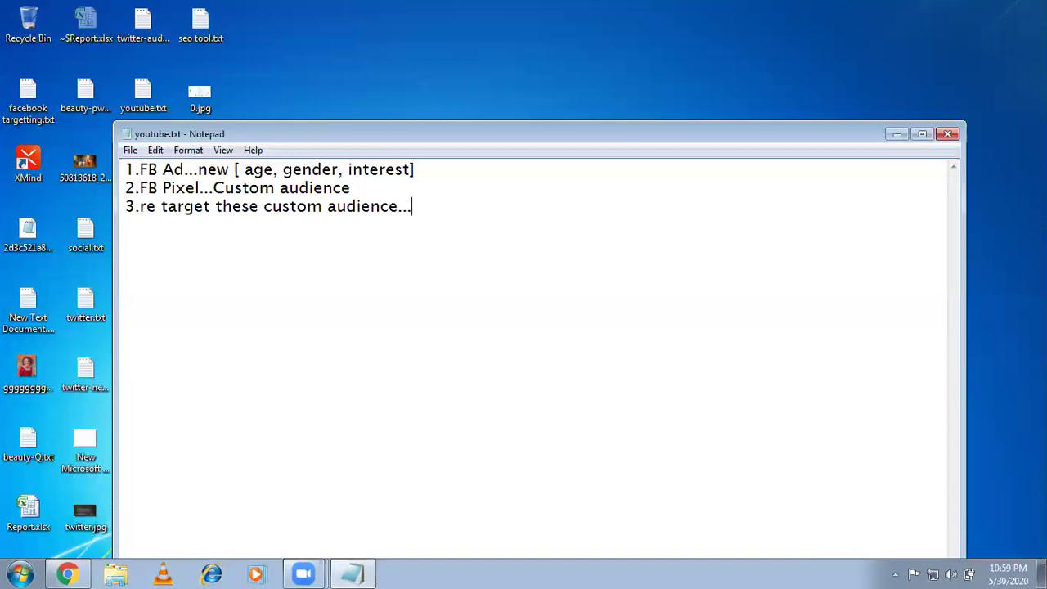
key(Return)
text(4.)
click(421, 210)
text(50)
text(0)
- Complete the fourth line with "lookalike audience based on ur custom audience"
text(lookal)
text(ike aud)
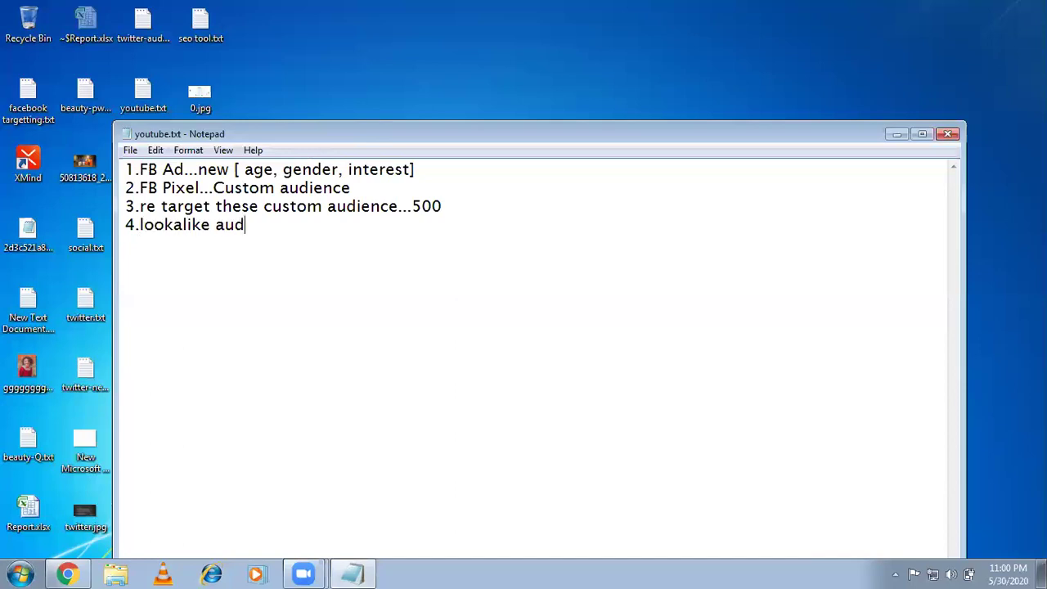
text(ience based )
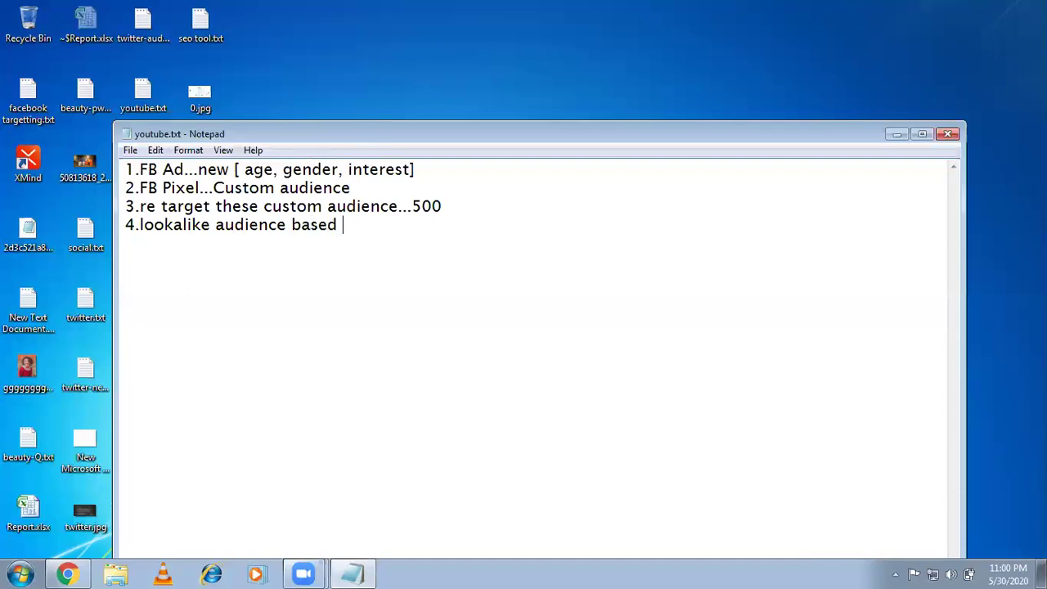
text(on ur custom )
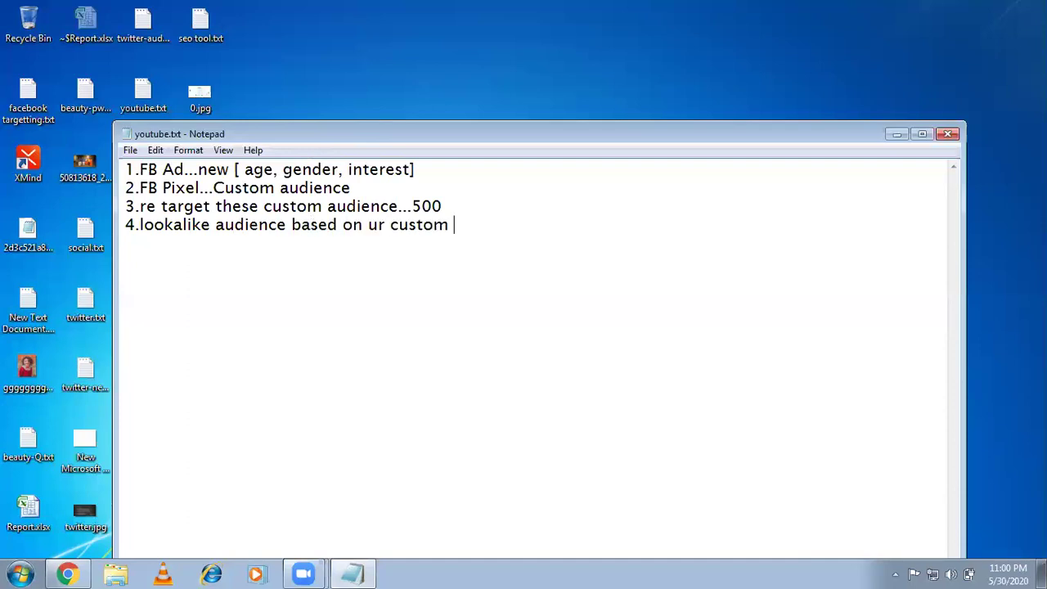
text(audience)
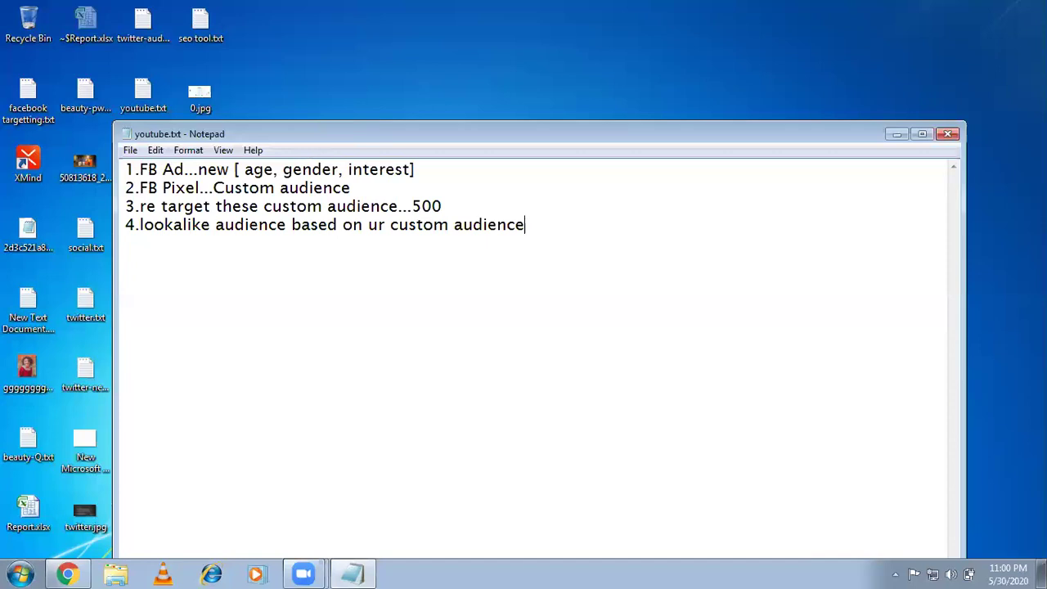